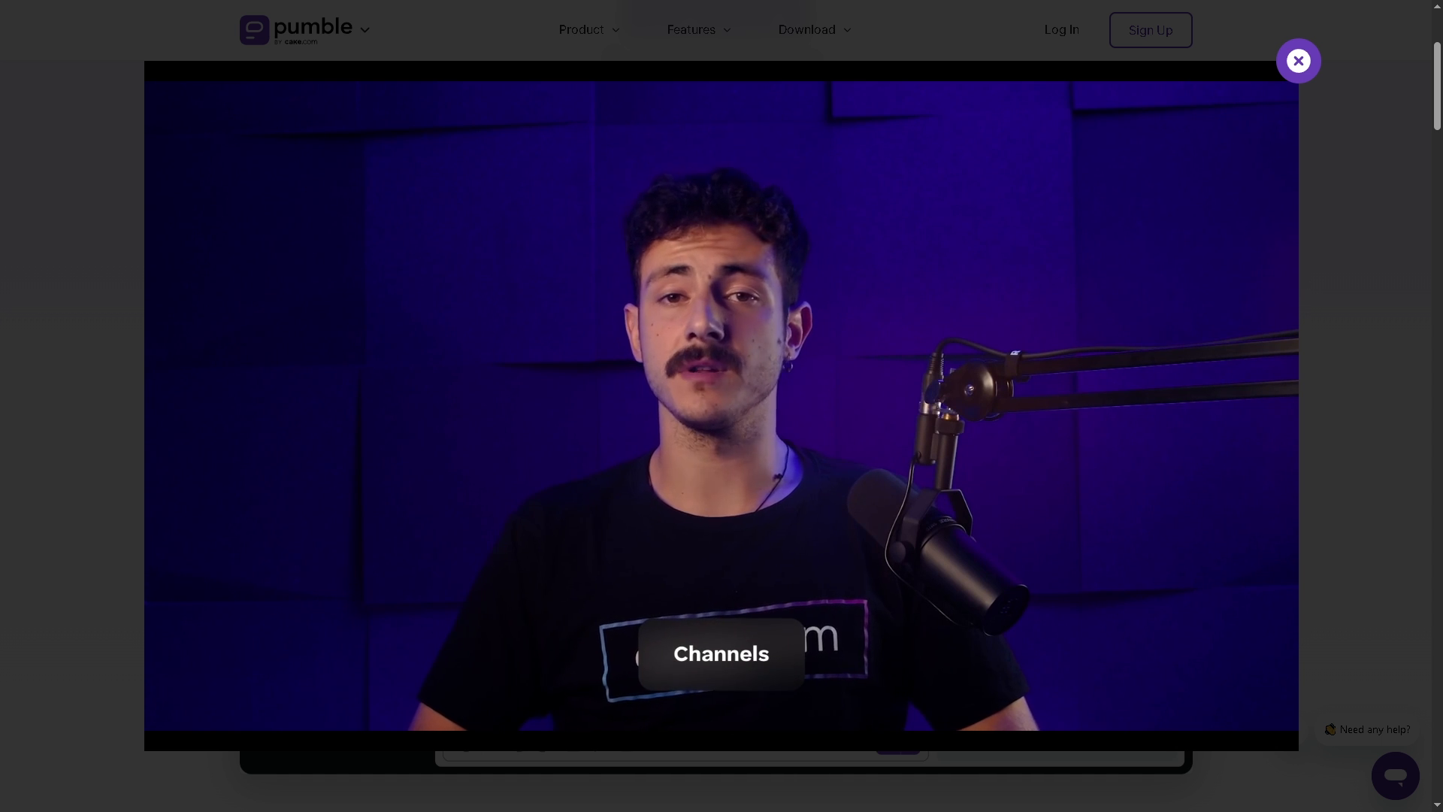
# Step: Close the promotional video and open the Pumble sign-up page
pyautogui.press('Escape')
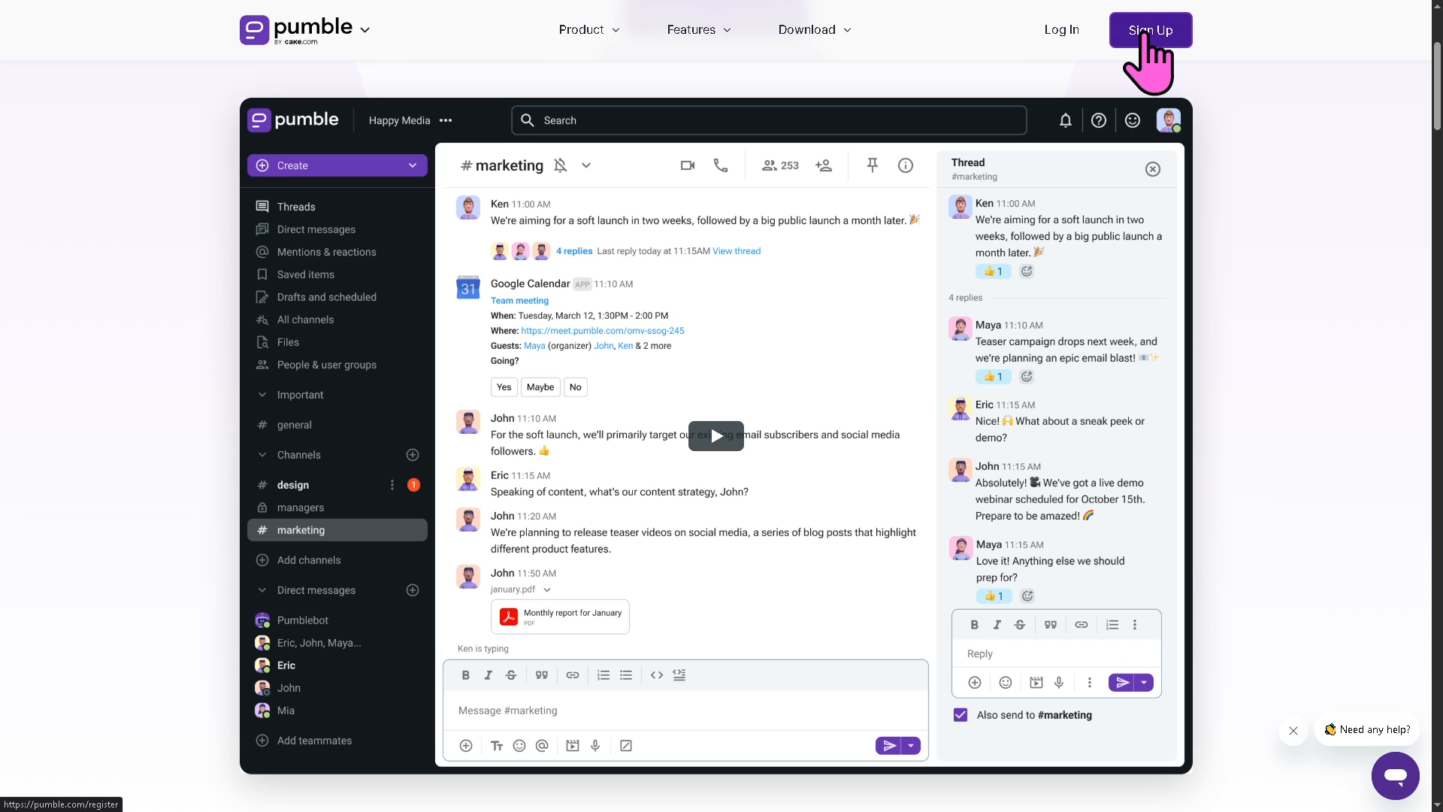
pyautogui.click(1143, 33)
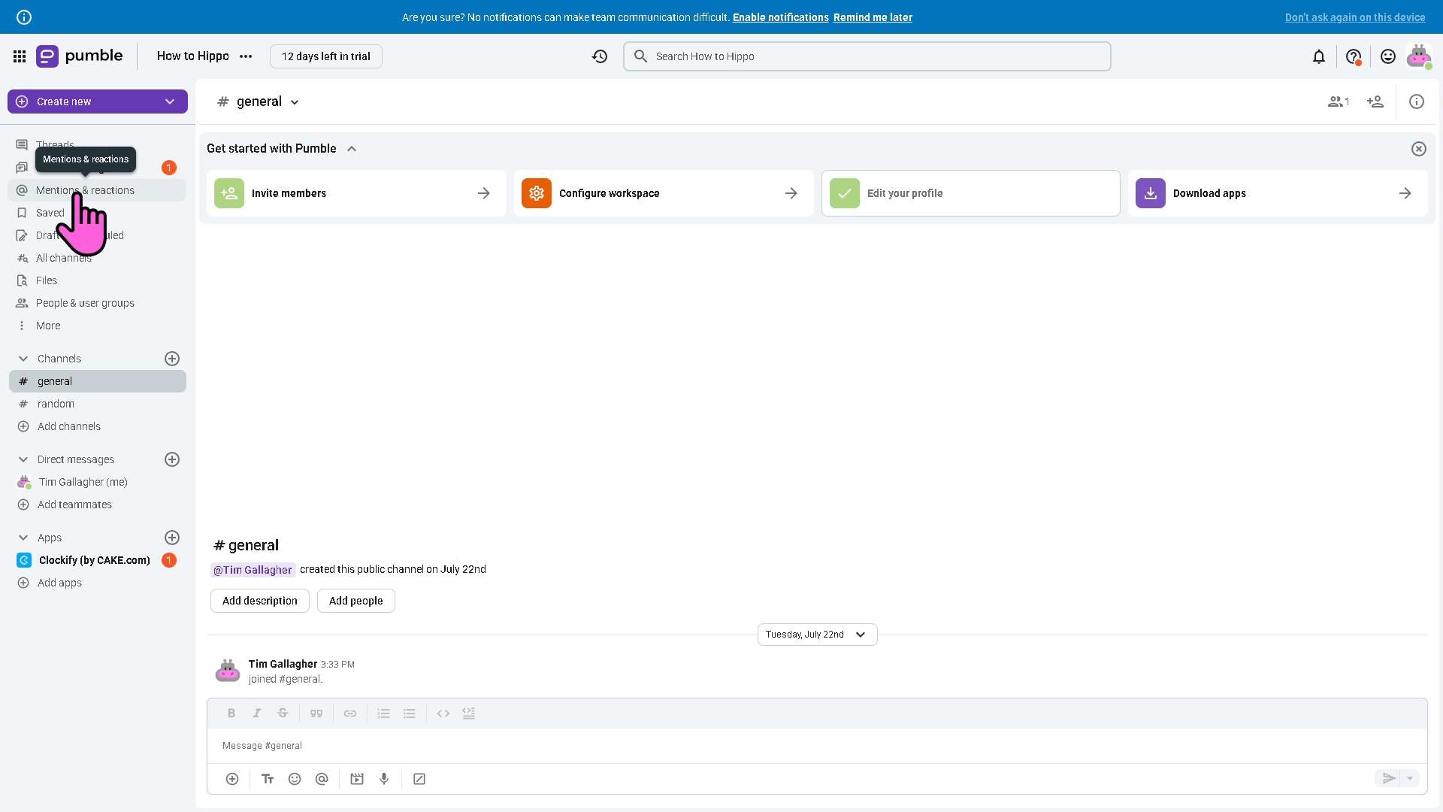
# Step: View the workspace's threads overview and the list of direct messages
pyautogui.click(59, 146)
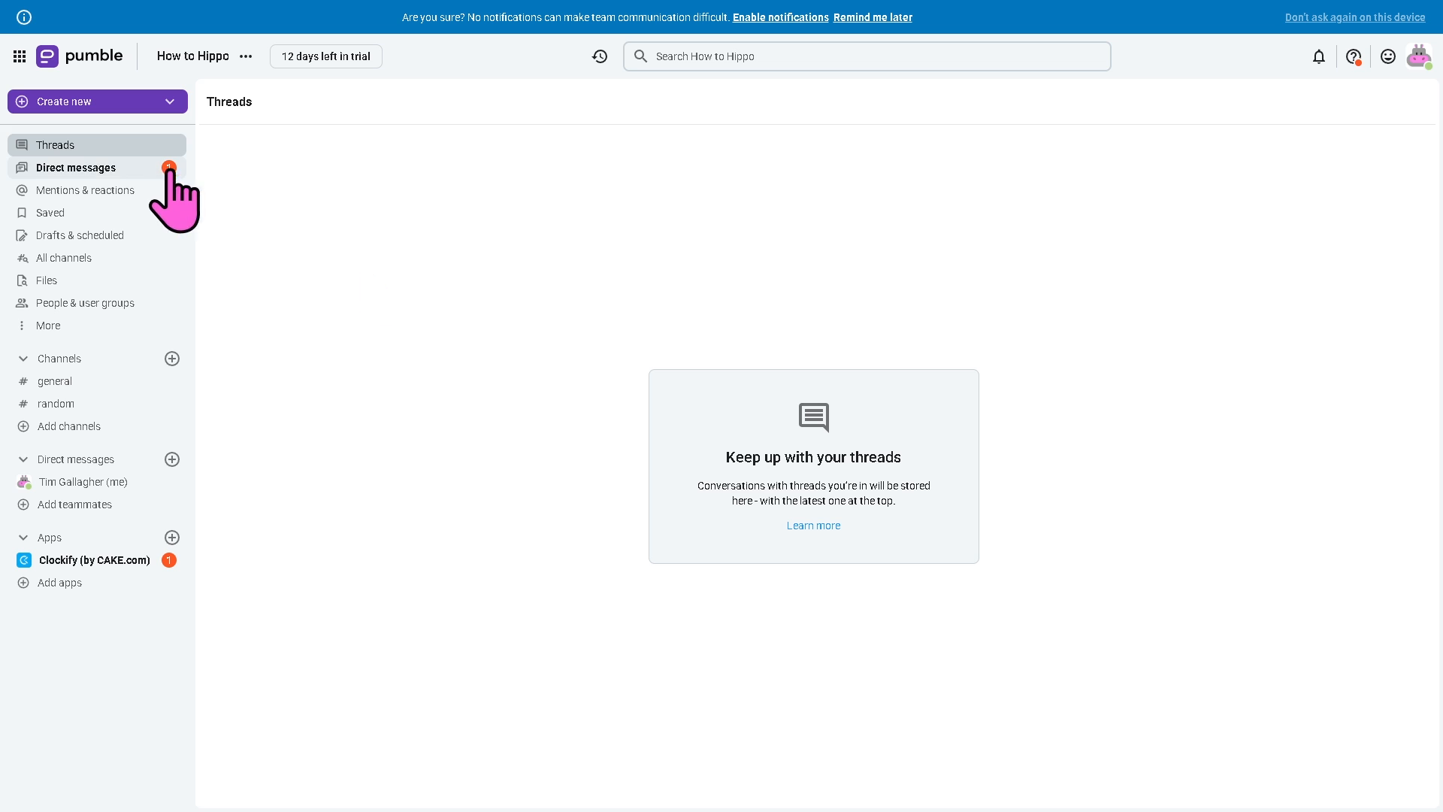
pyautogui.click(96, 169)
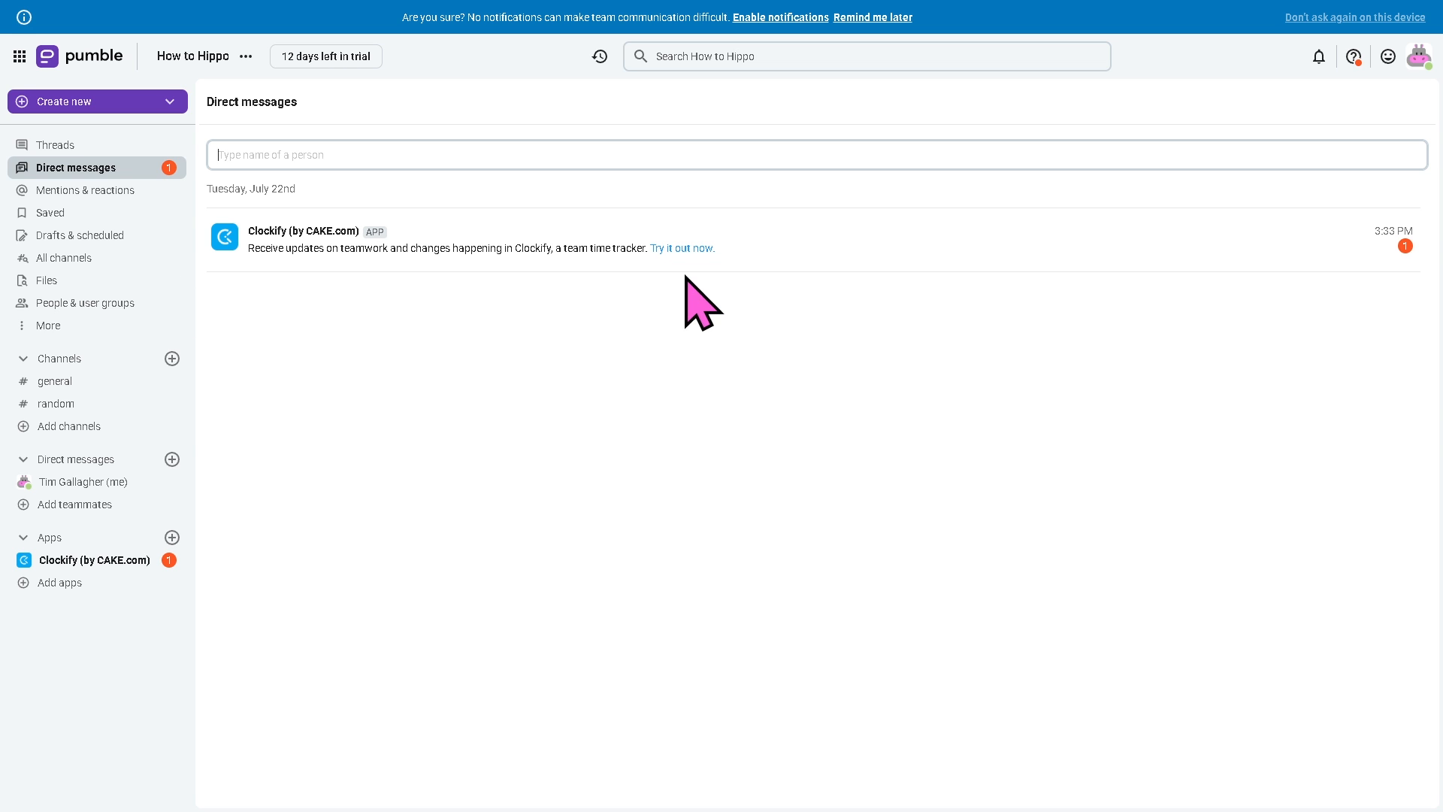
pyautogui.click(662, 540)
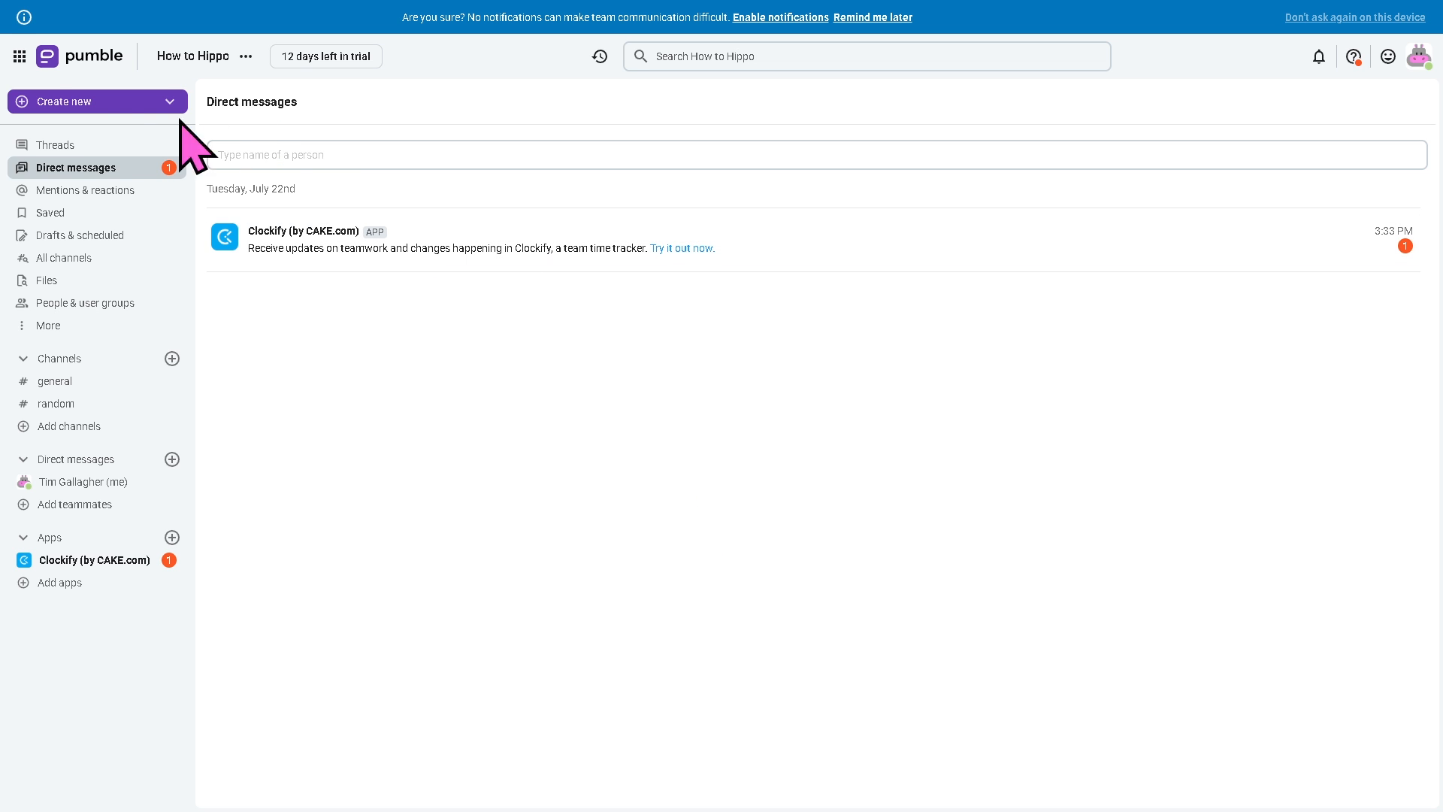
# Step: Start a new message addressed to Clockify (by CAKE.com)
pyautogui.click(116, 103)
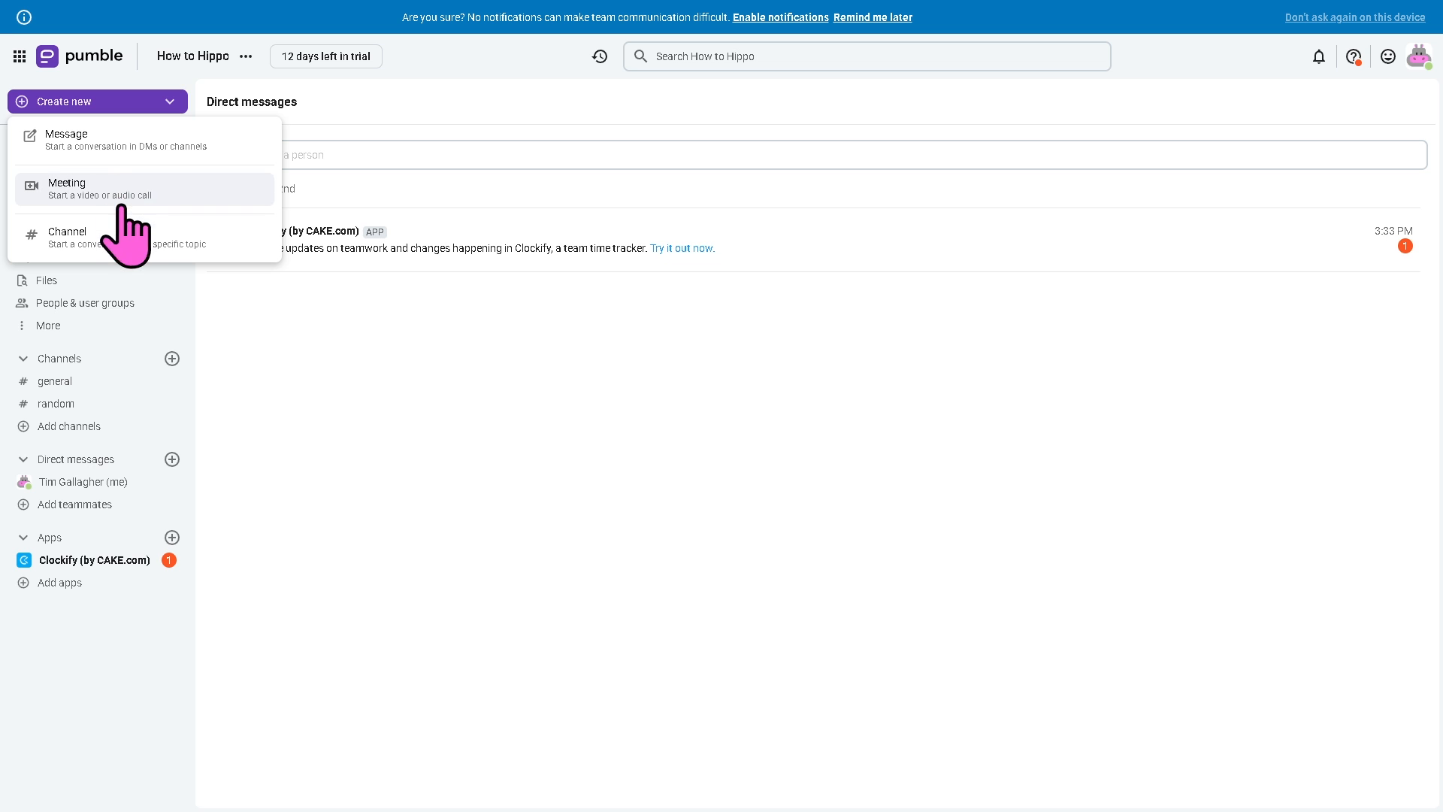
pyautogui.click(131, 146)
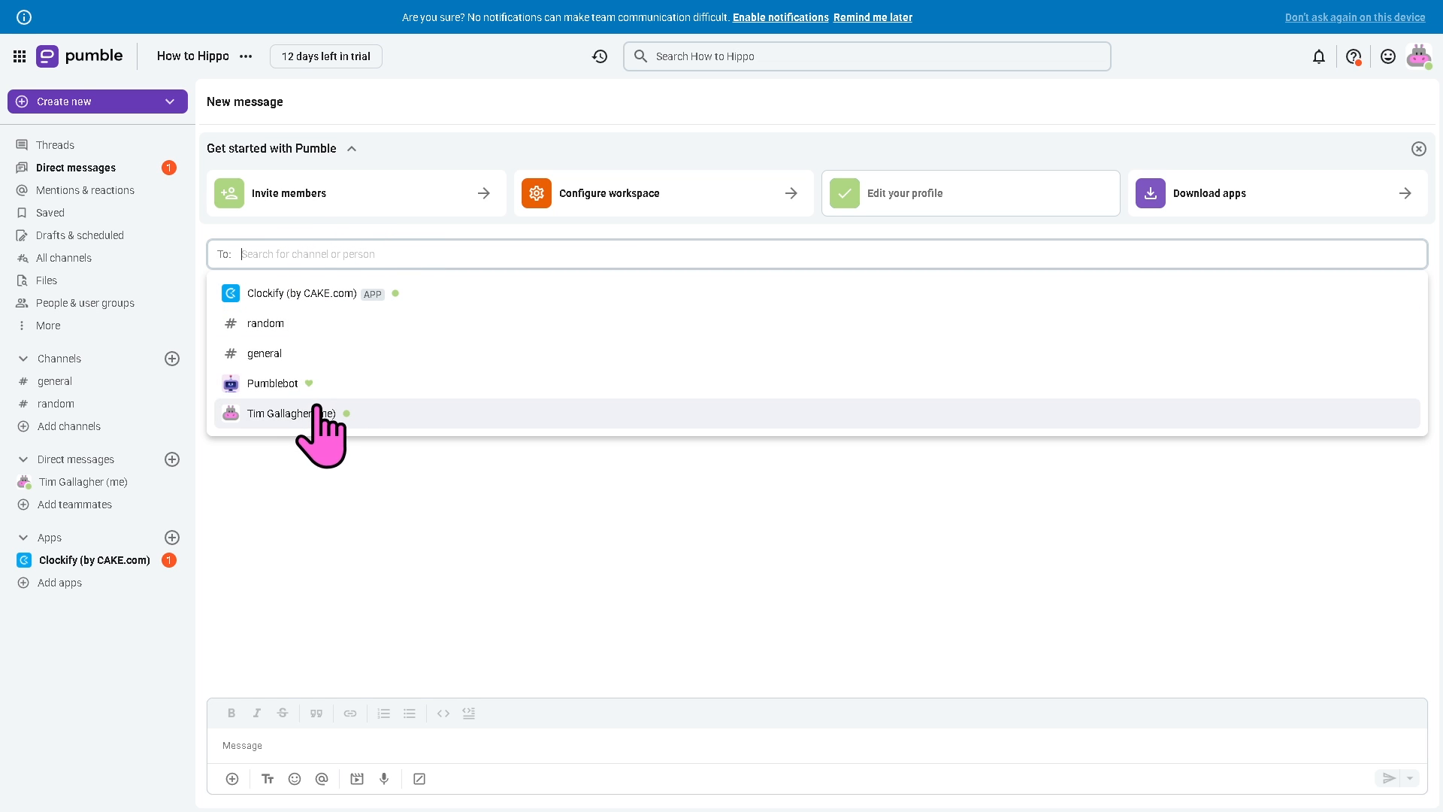
pyautogui.click(300, 295)
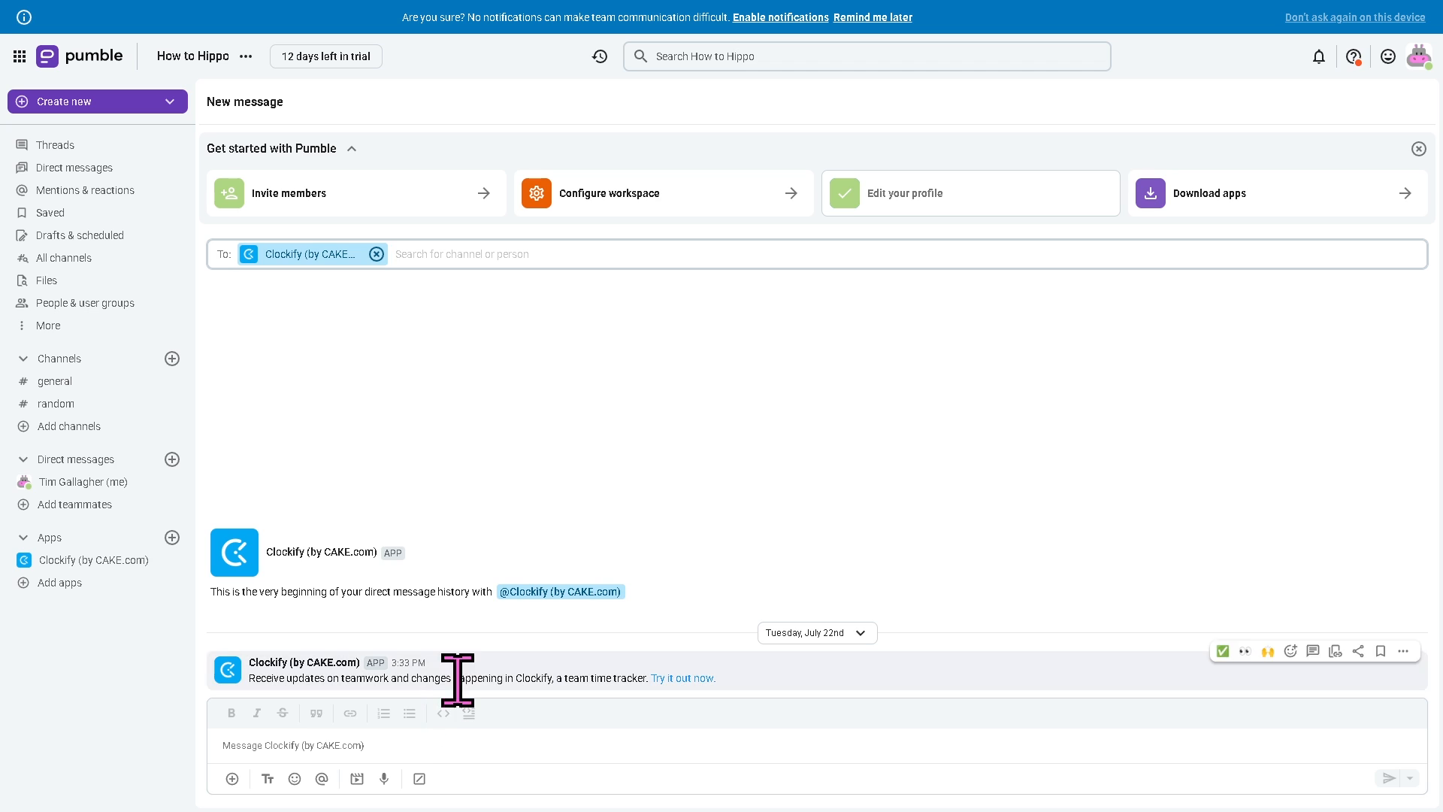
# Step: Write "How to use PUMBLE" as the message text and format it in bold
pyautogui.click(588, 735)
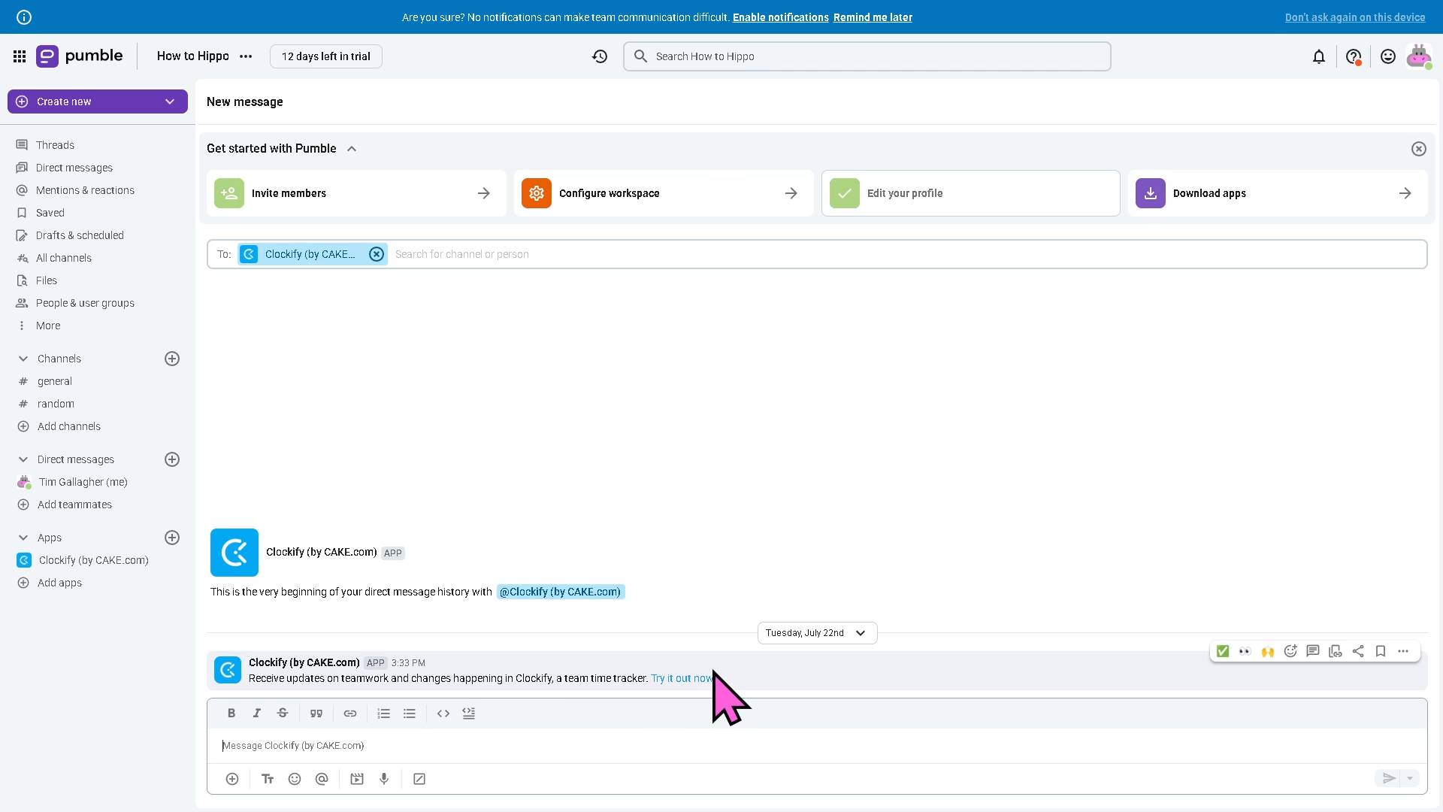
pyautogui.write('How to use')
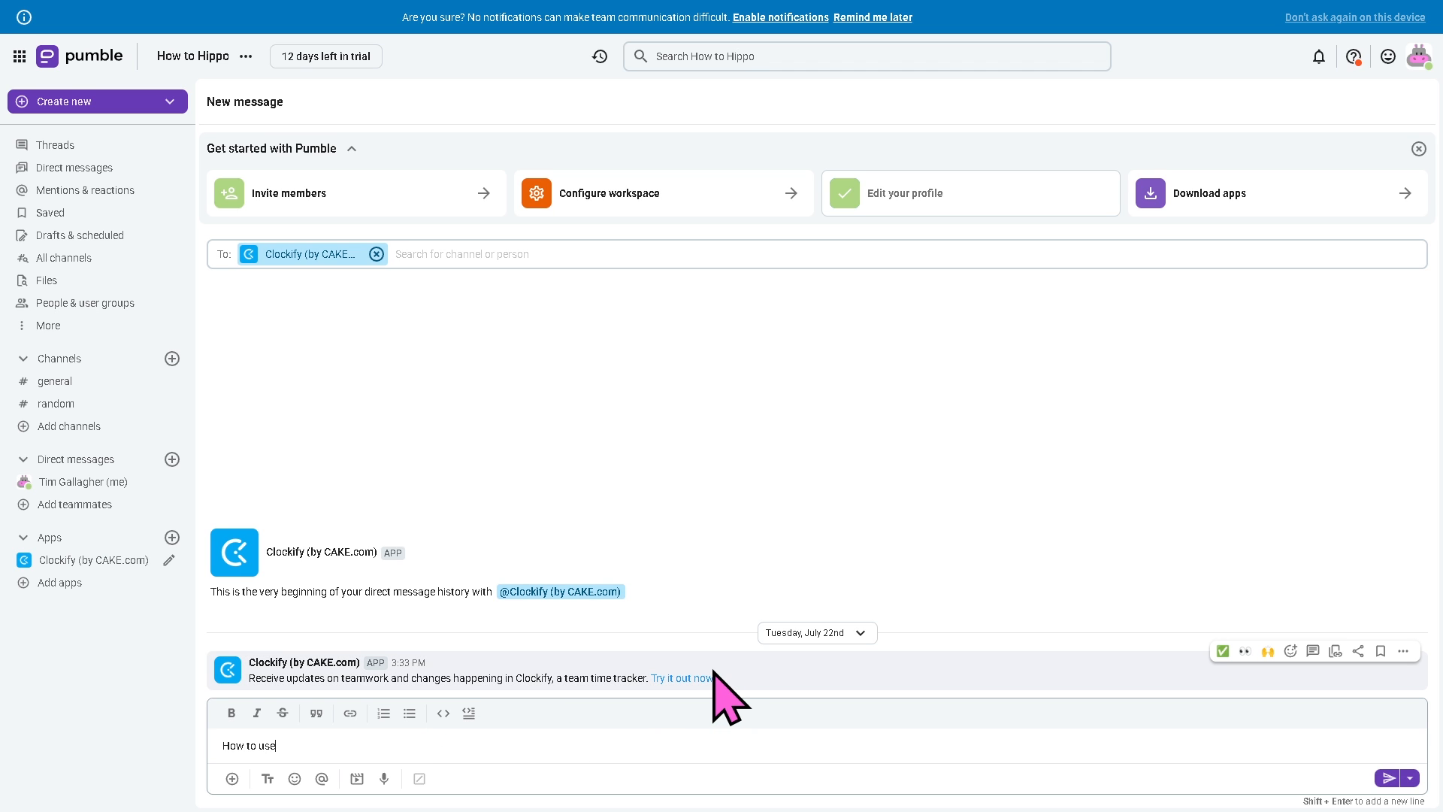
pyautogui.write(' PUMBLE')
pyautogui.hotkey('ctrl', 'a')
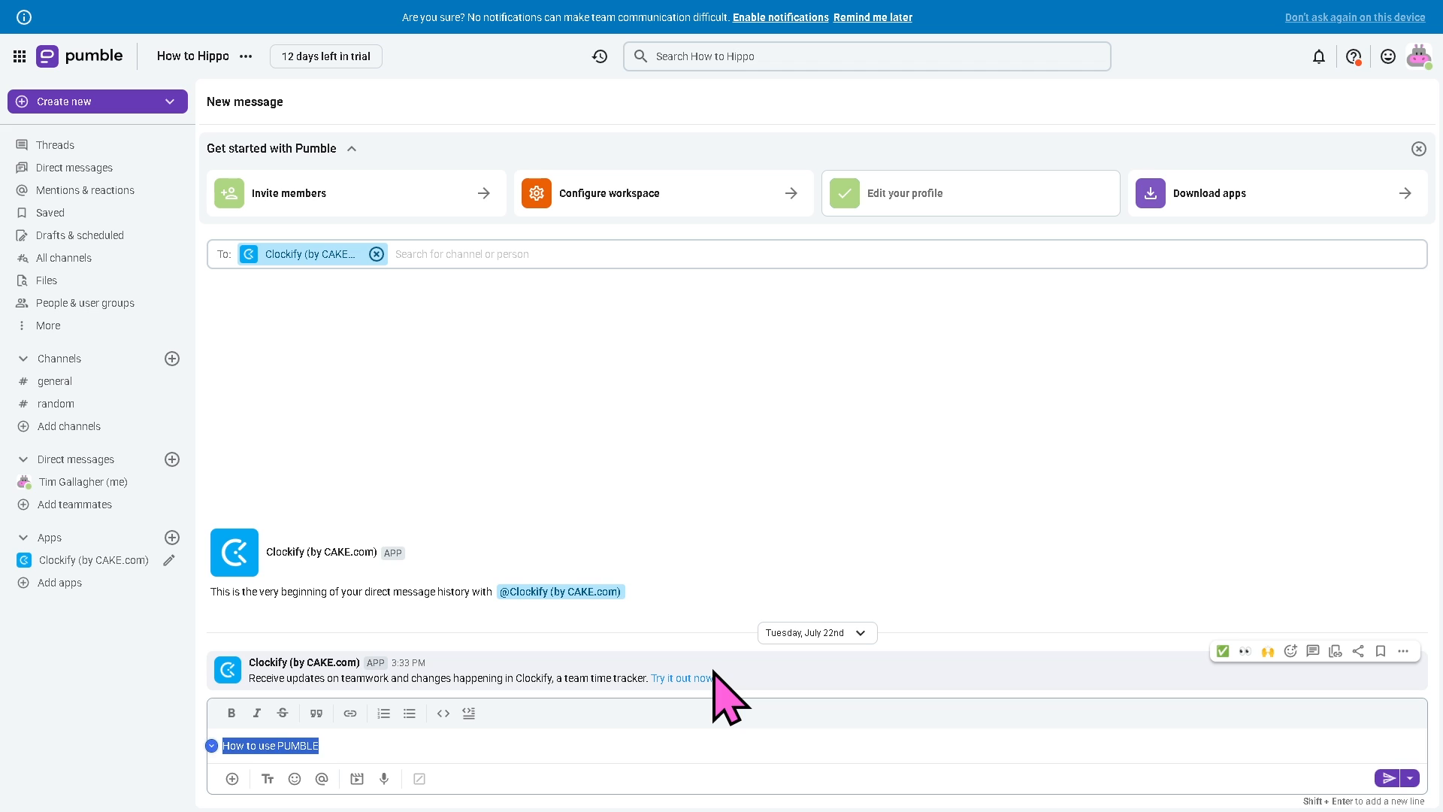
pyautogui.click(231, 713)
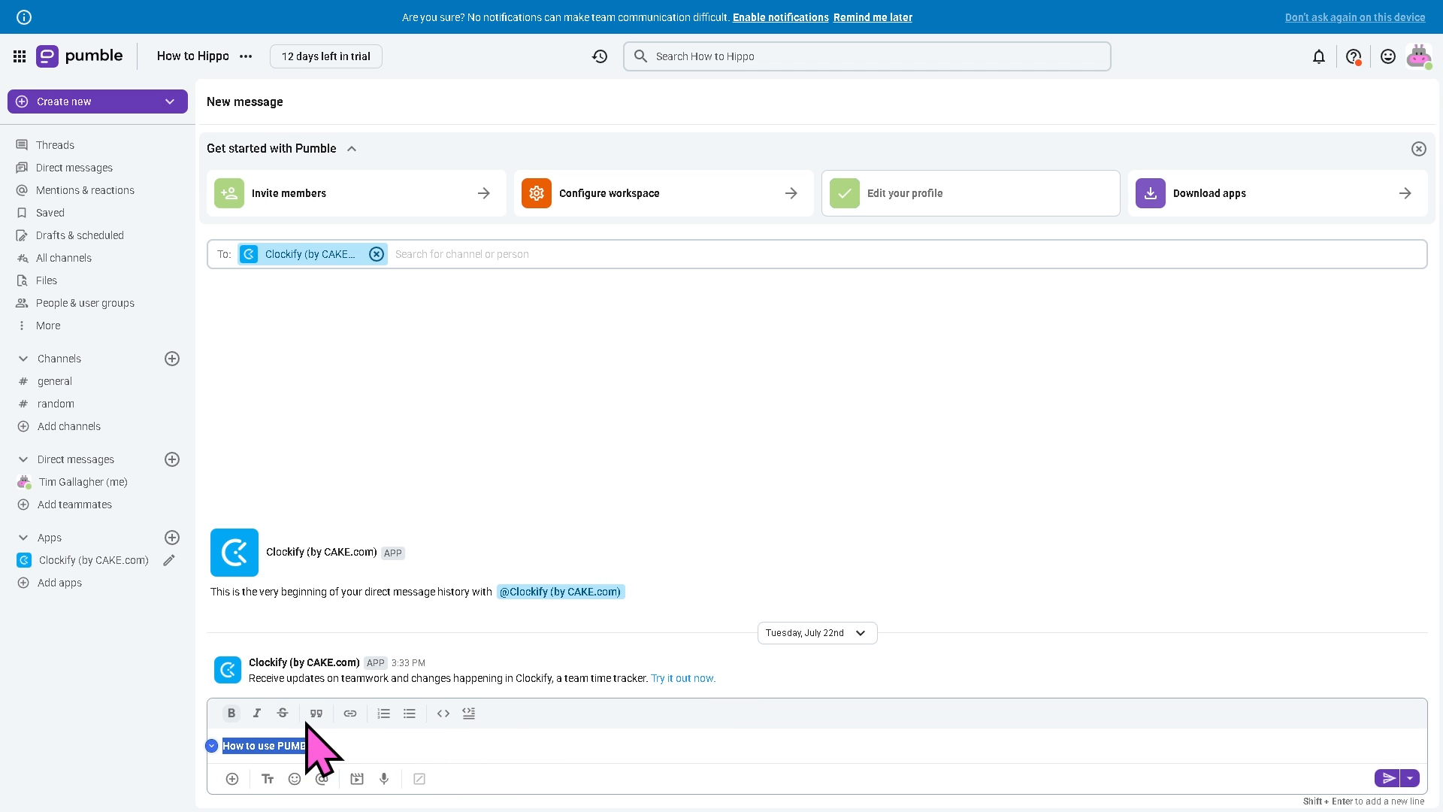
pyautogui.click(386, 740)
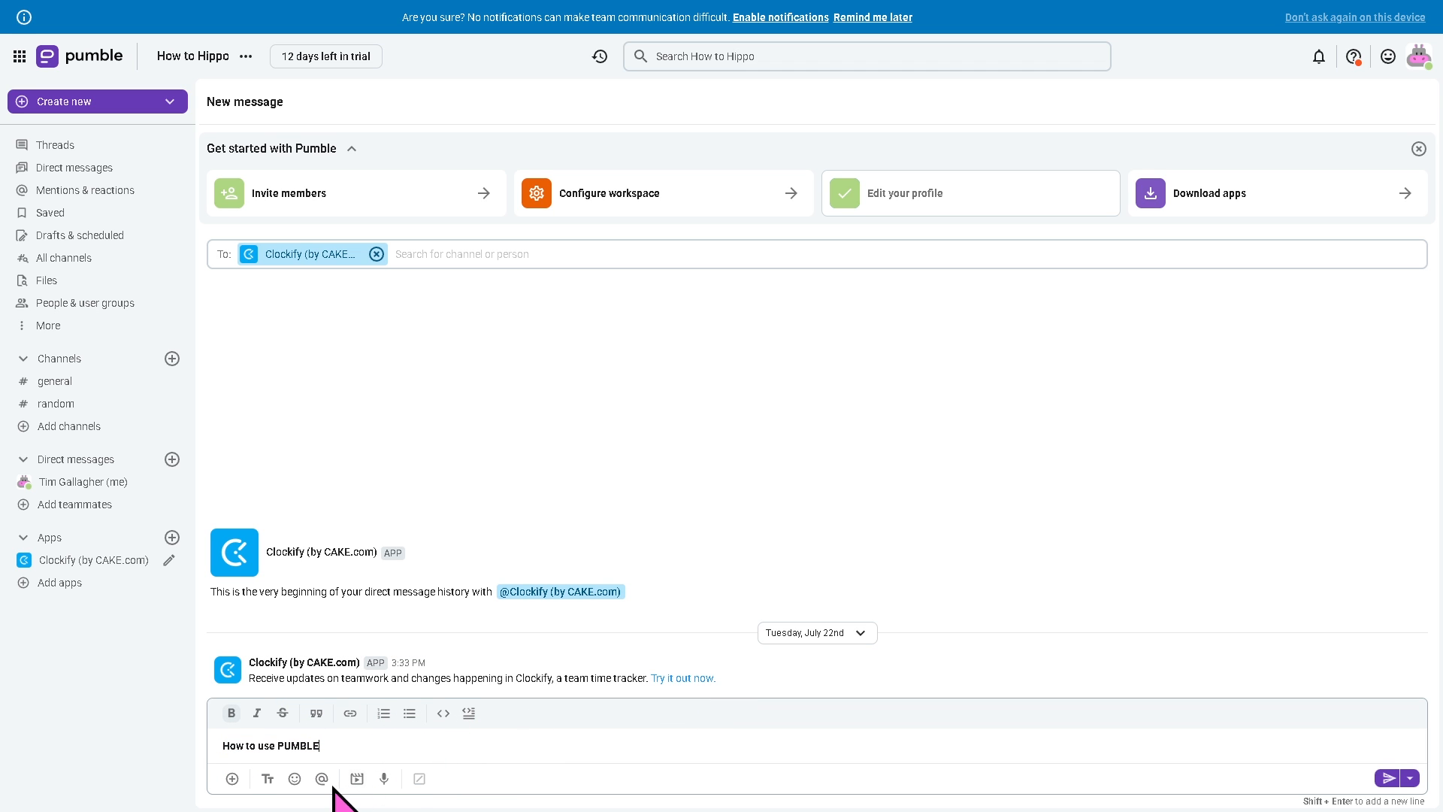
# Step: Add the sunglasses emoji and the HowtoHippo.png image to the message and send it
pyautogui.click(294, 779)
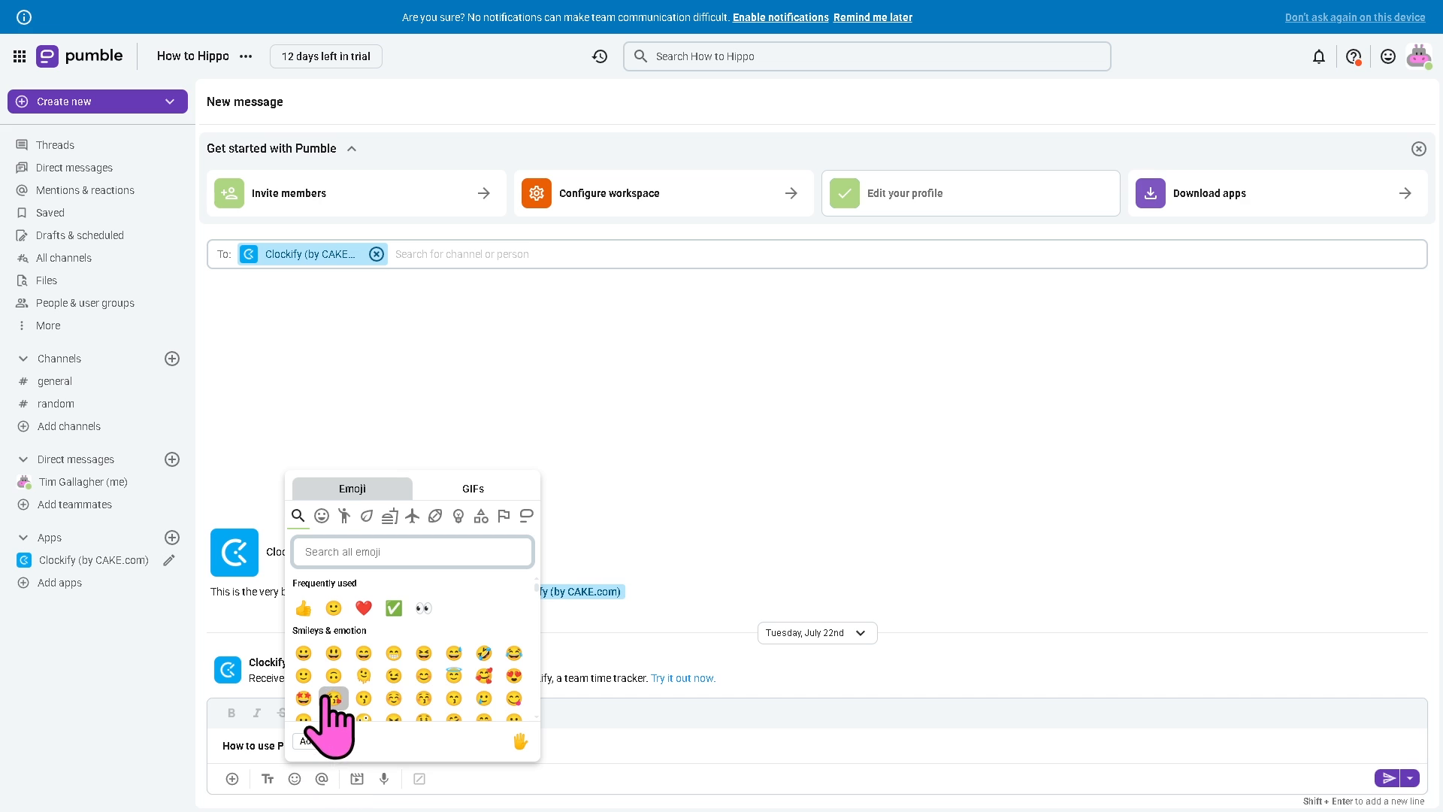
pyautogui.scroll(-5, 368, 669)
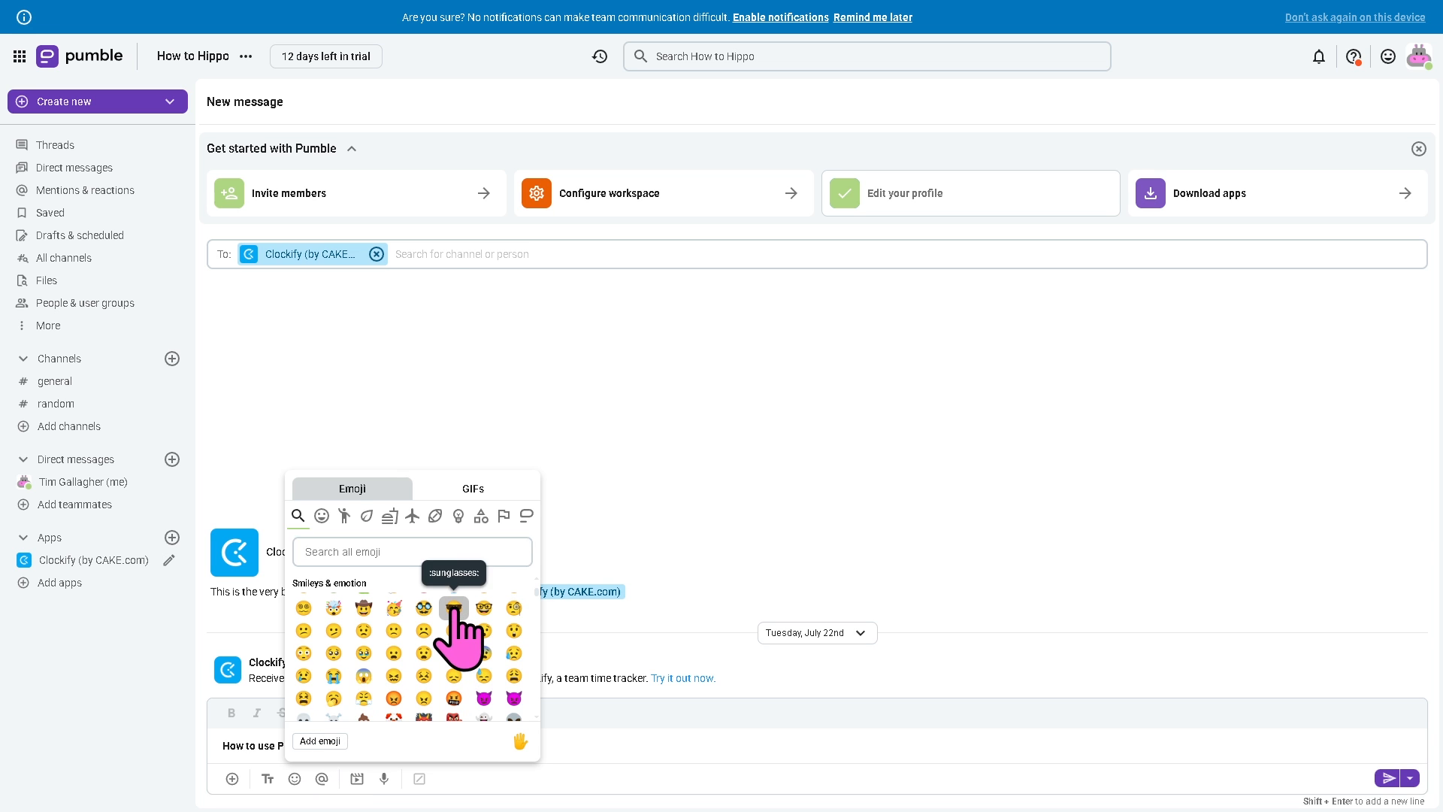
pyautogui.click(454, 607)
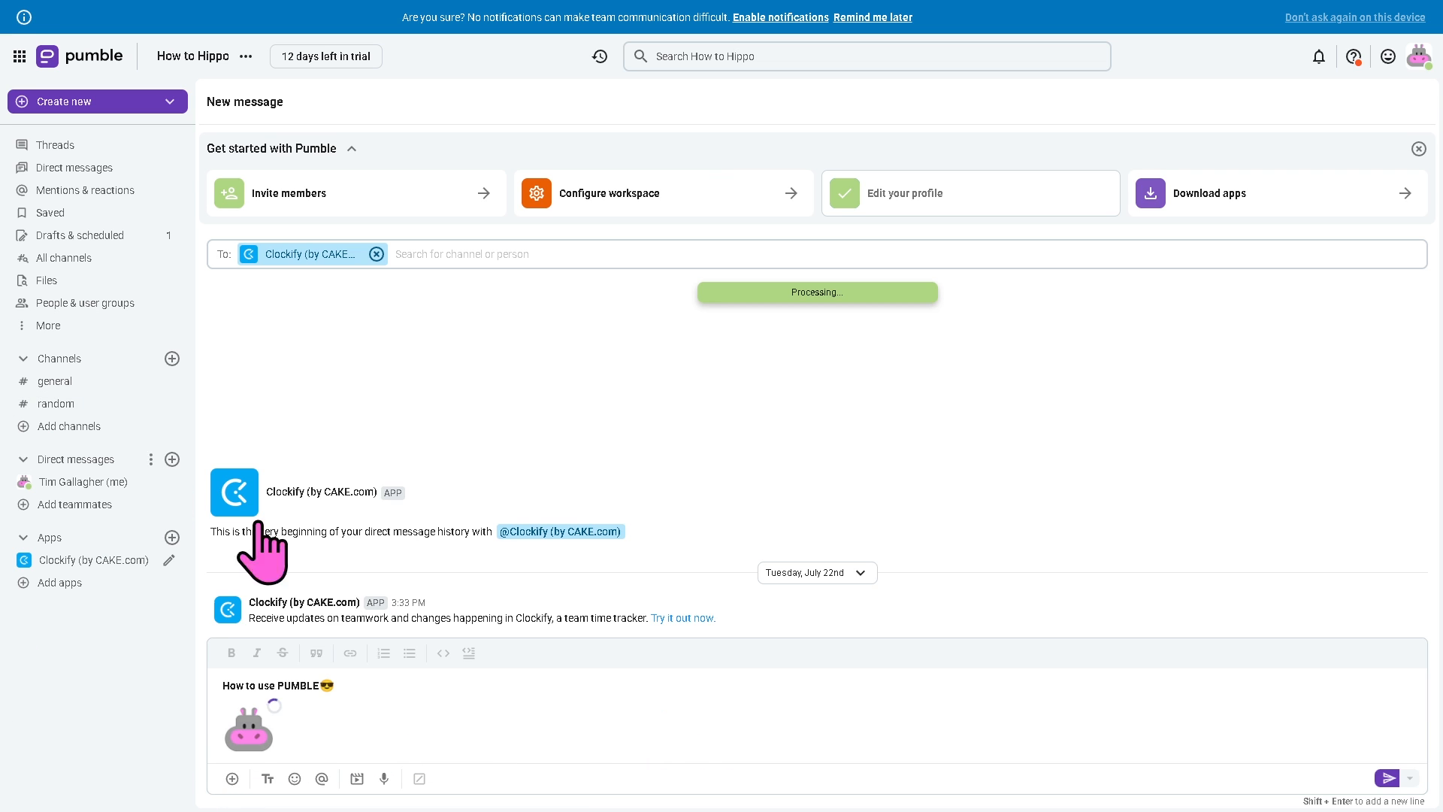
pyautogui.click(705, 692)
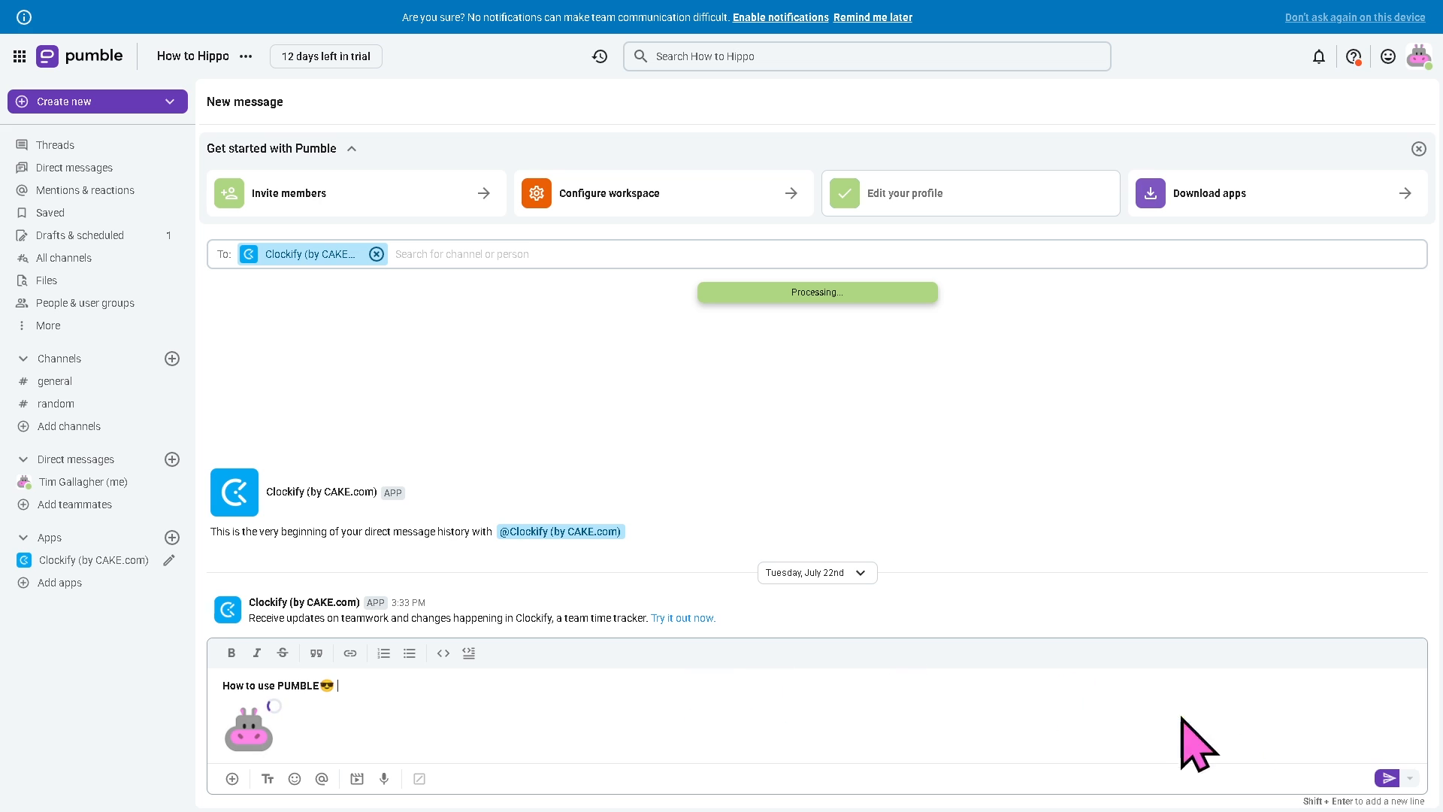
pyautogui.click(1387, 778)
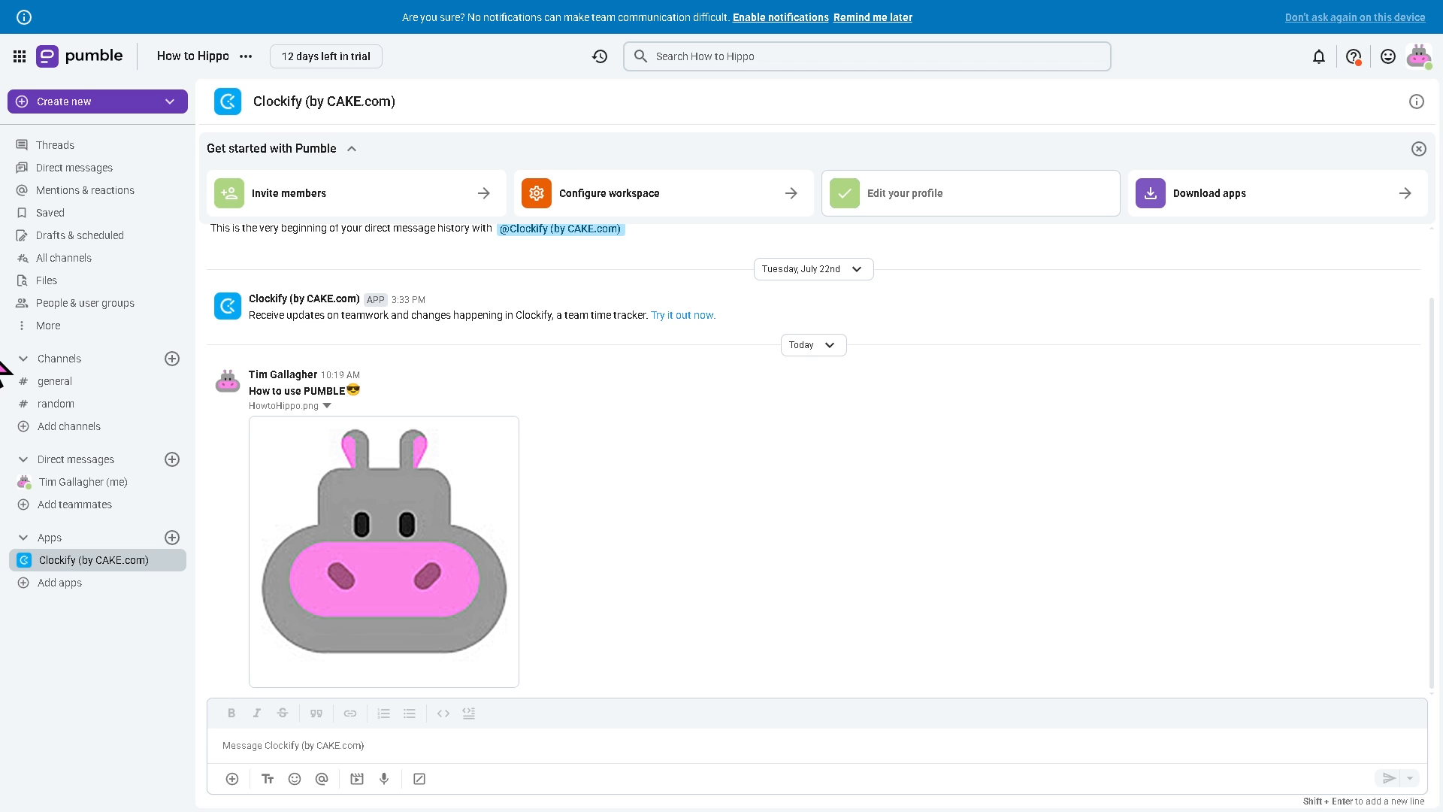
# Step: Create a new meeting, search for "howtohippo" among the people to invite, and start the meeting
pyautogui.click(169, 107)
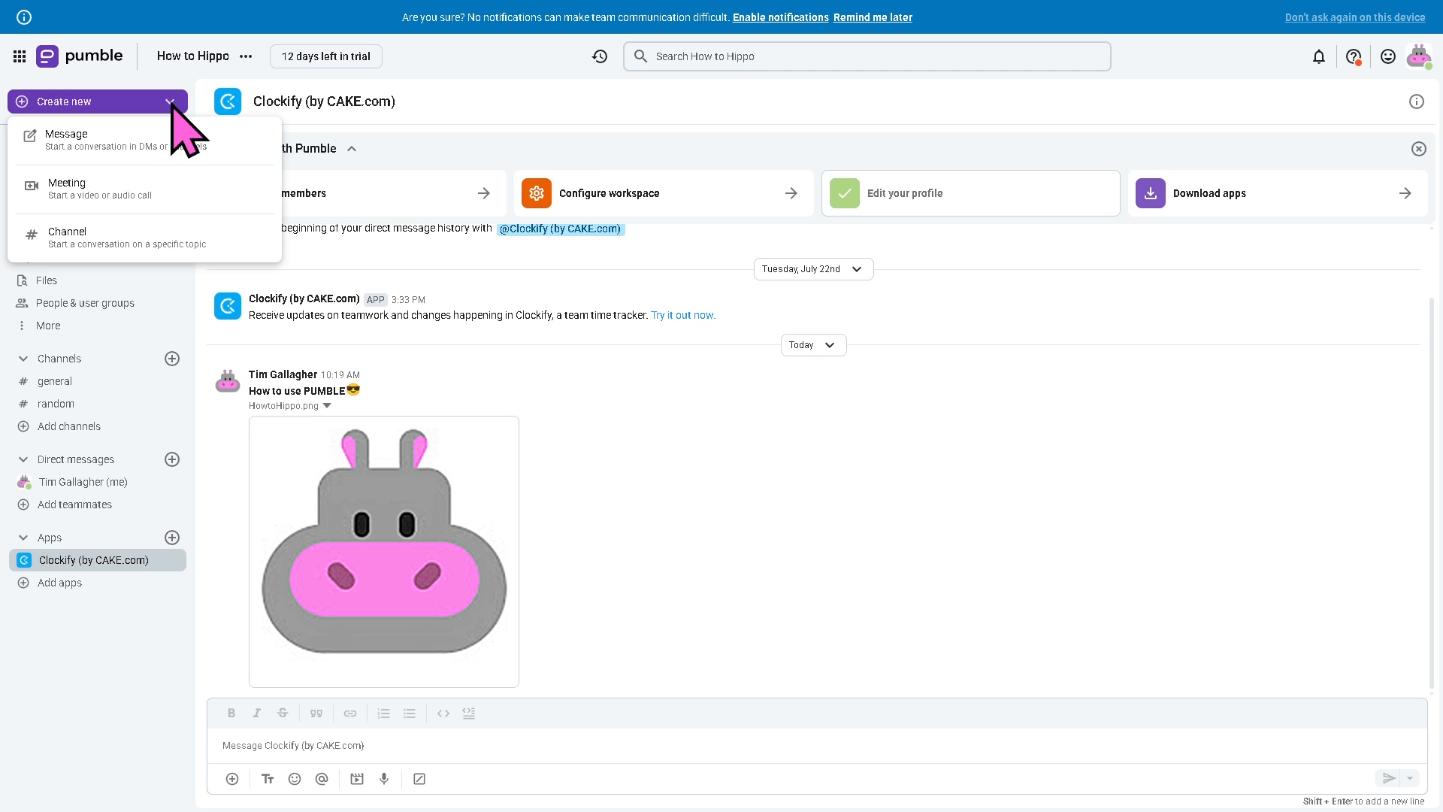
pyautogui.click(113, 197)
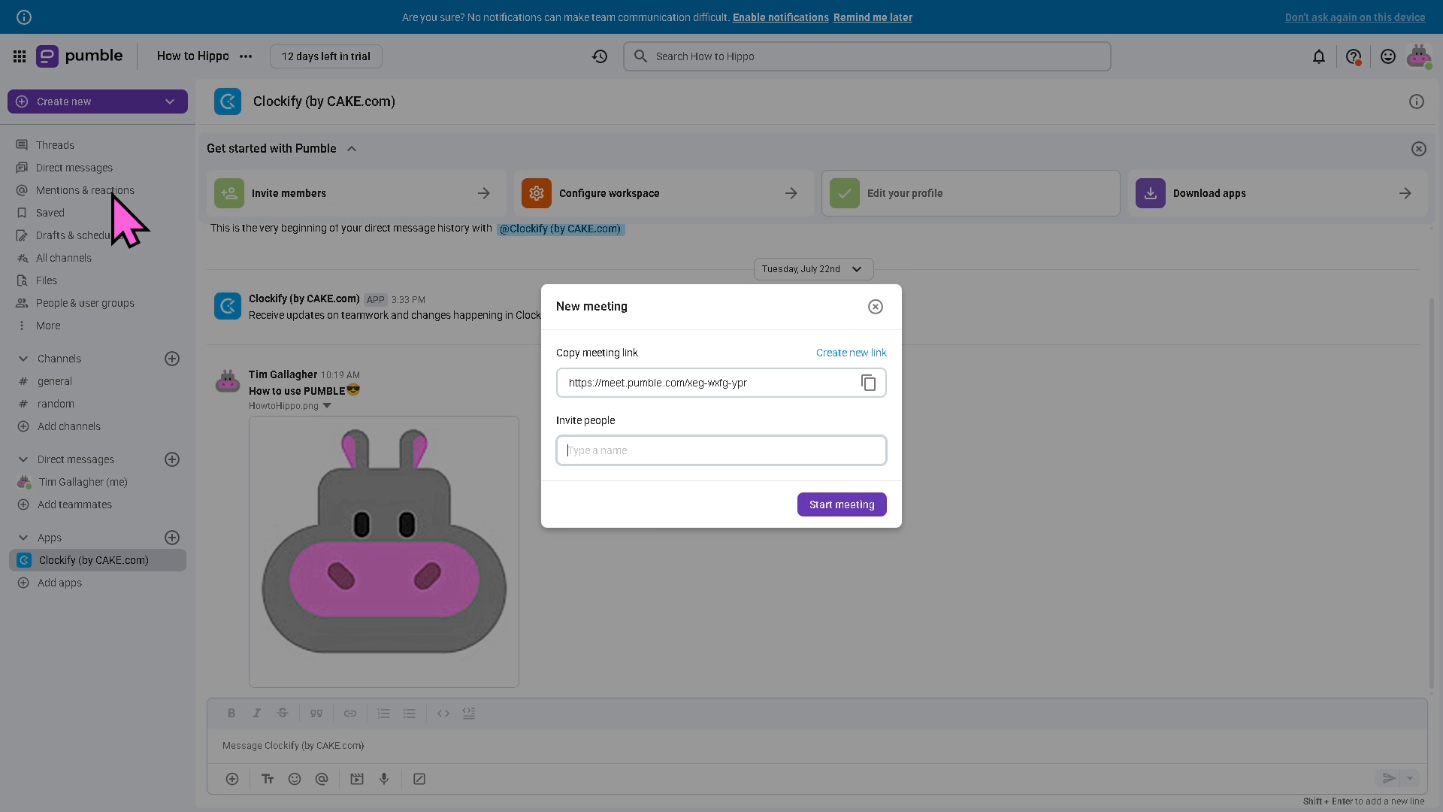
pyautogui.click(601, 458)
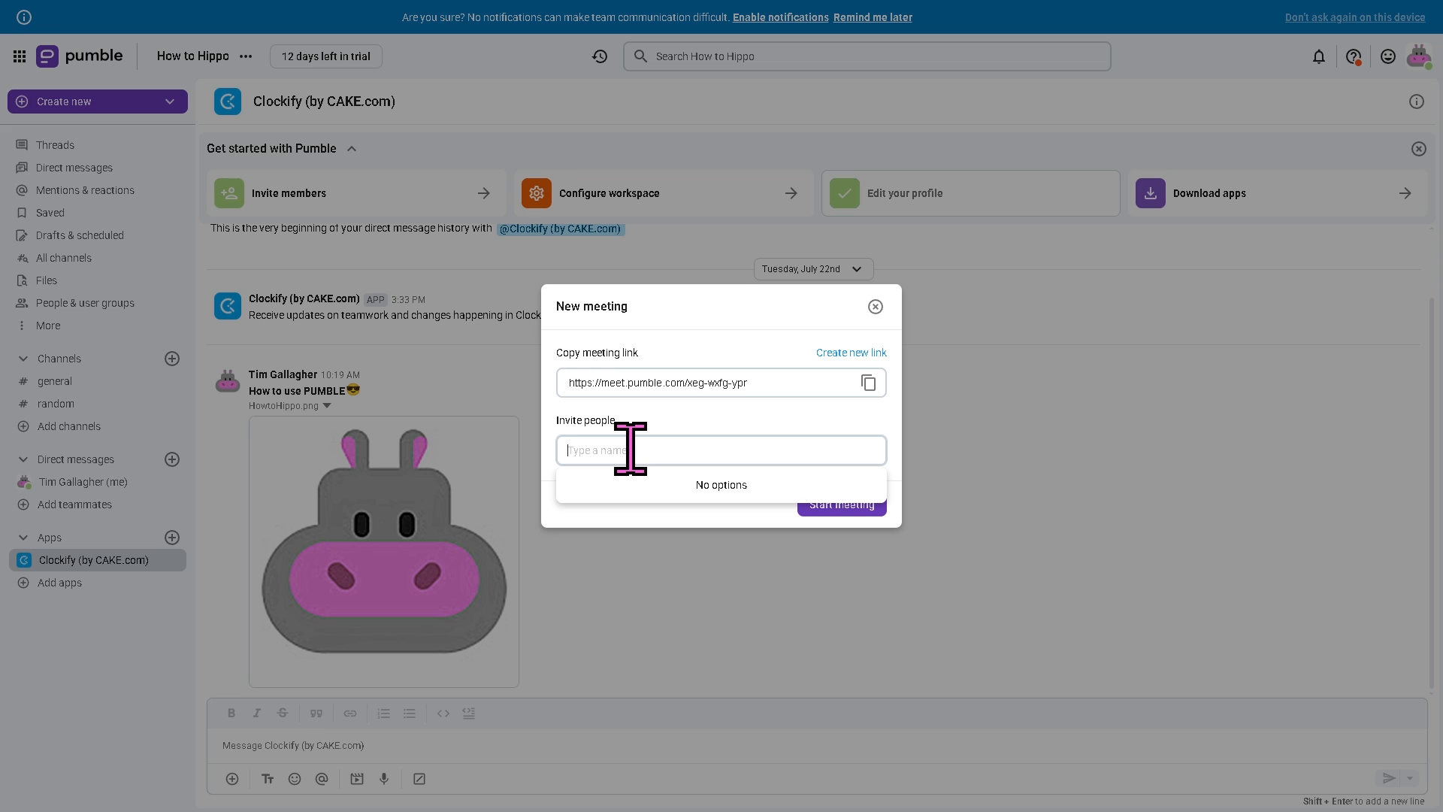
pyautogui.write('howtohippo')
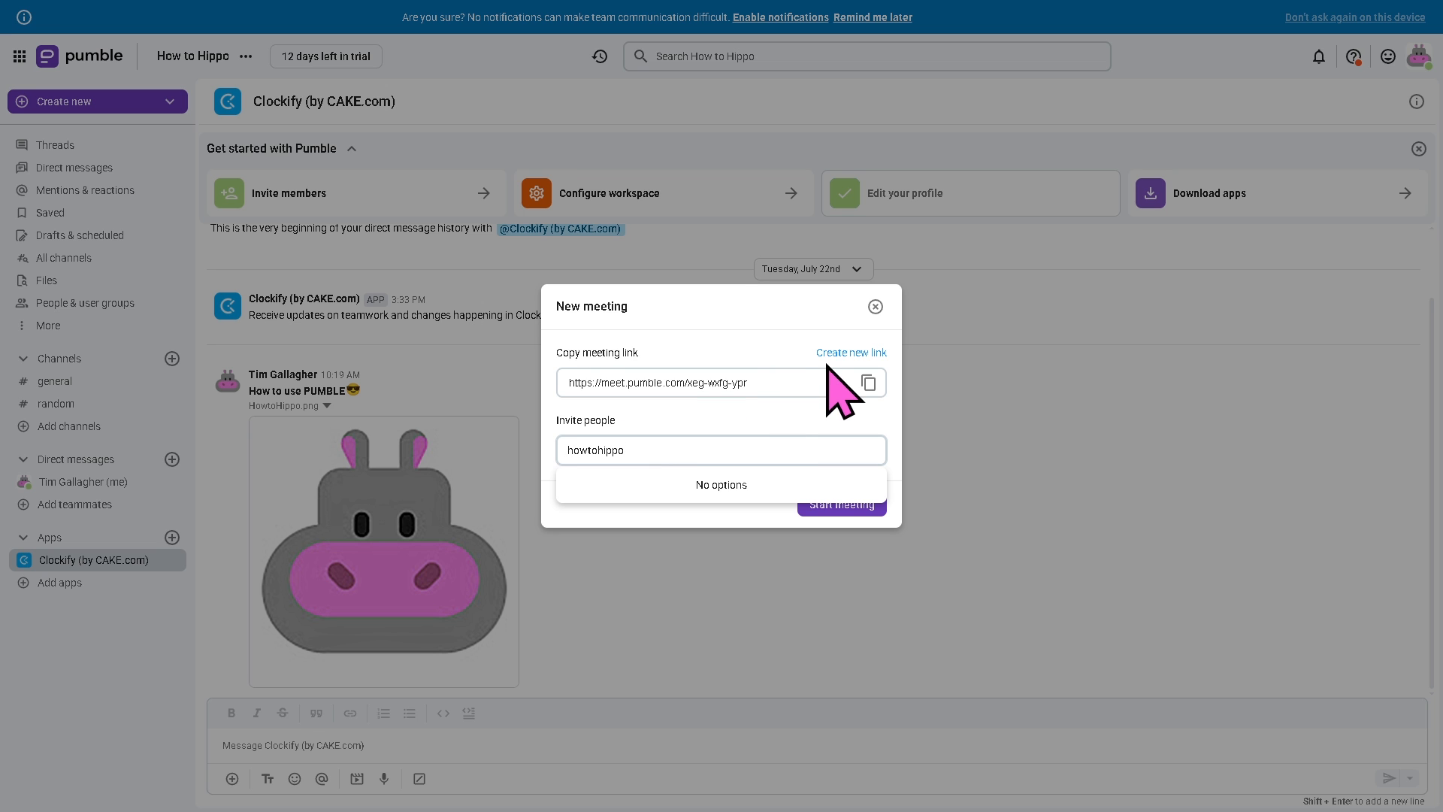
pyautogui.click(701, 521)
pyautogui.click(853, 507)
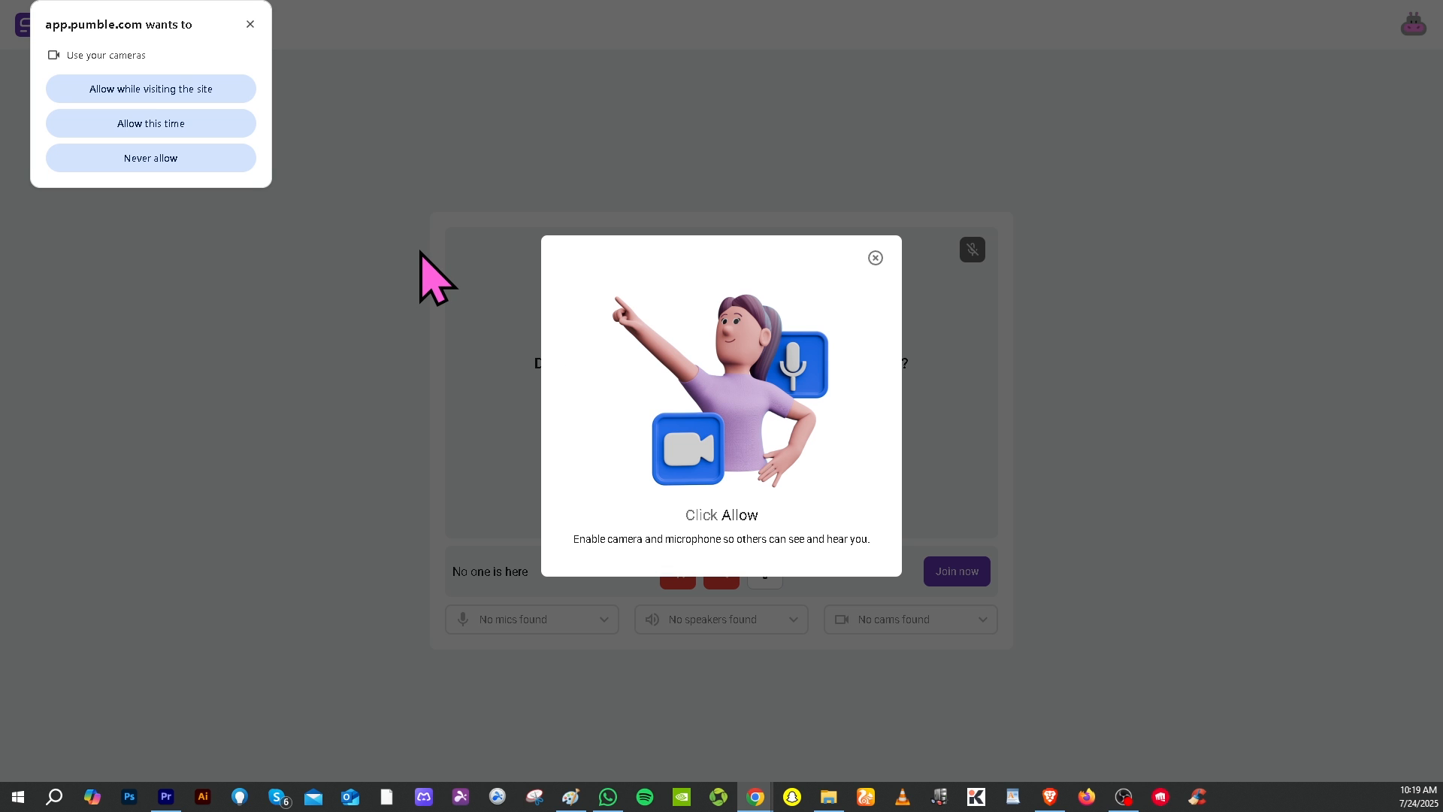
# Step: Dismiss the camera and microphone permission requests and open the meeting's settings
pyautogui.click(250, 25)
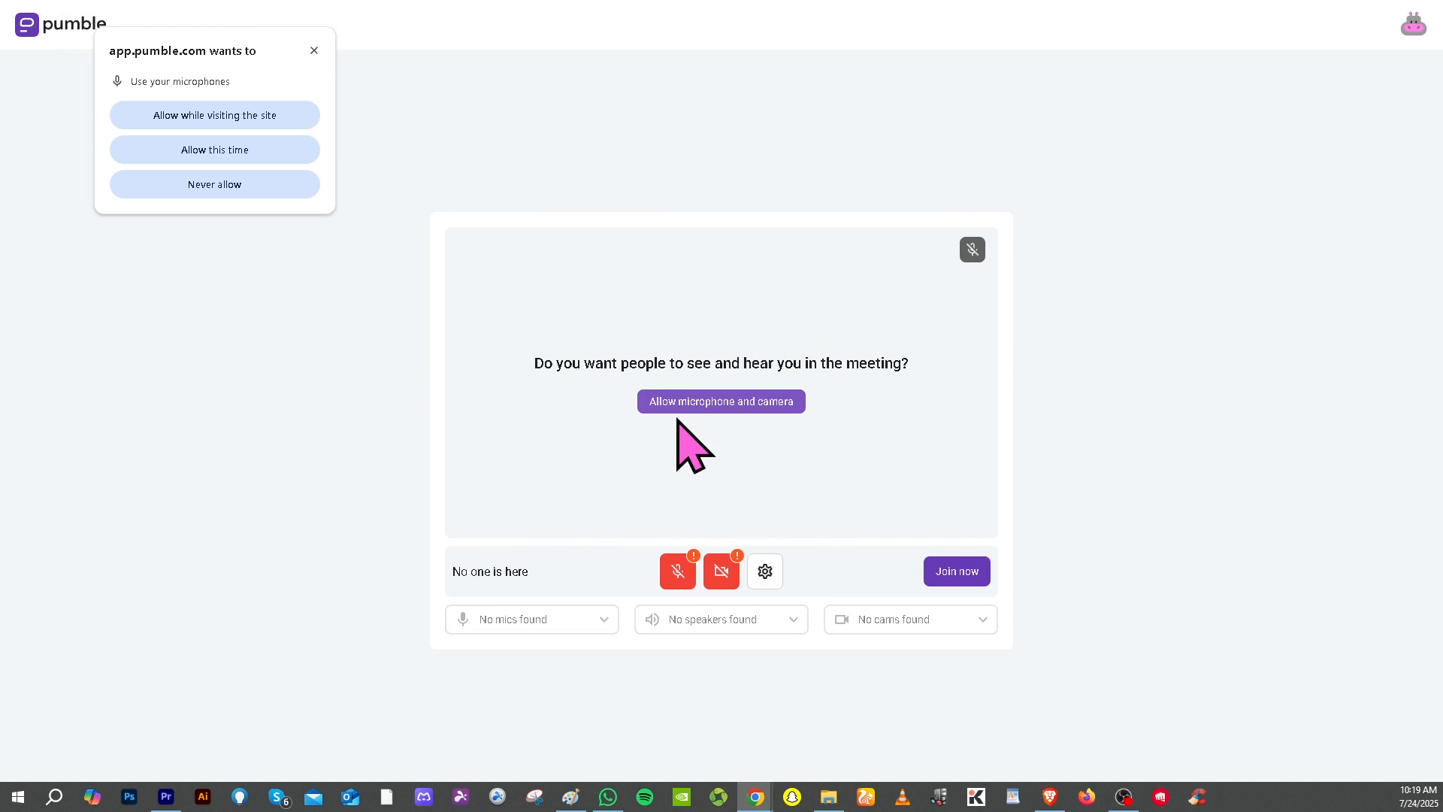
pyautogui.click(314, 51)
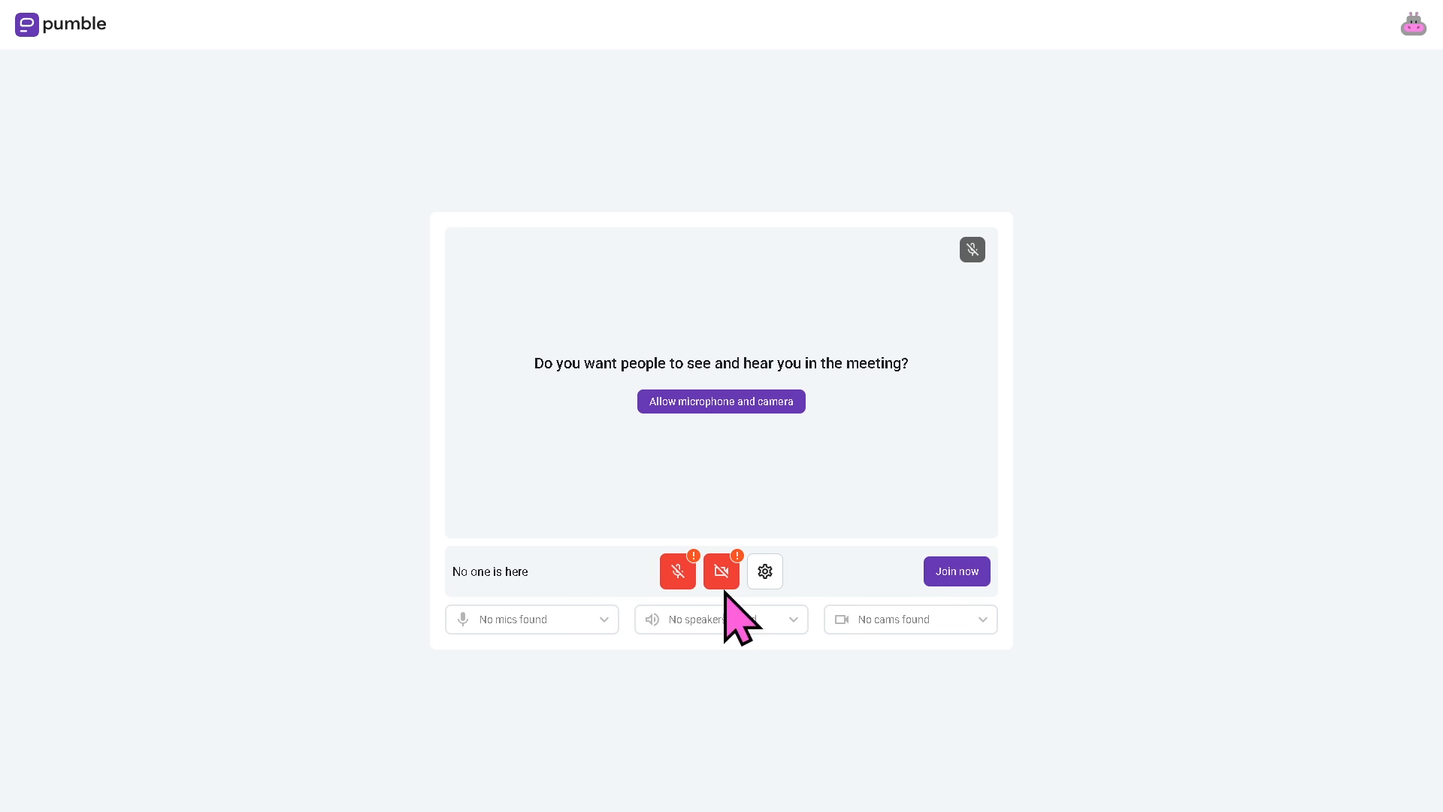
pyautogui.click(765, 572)
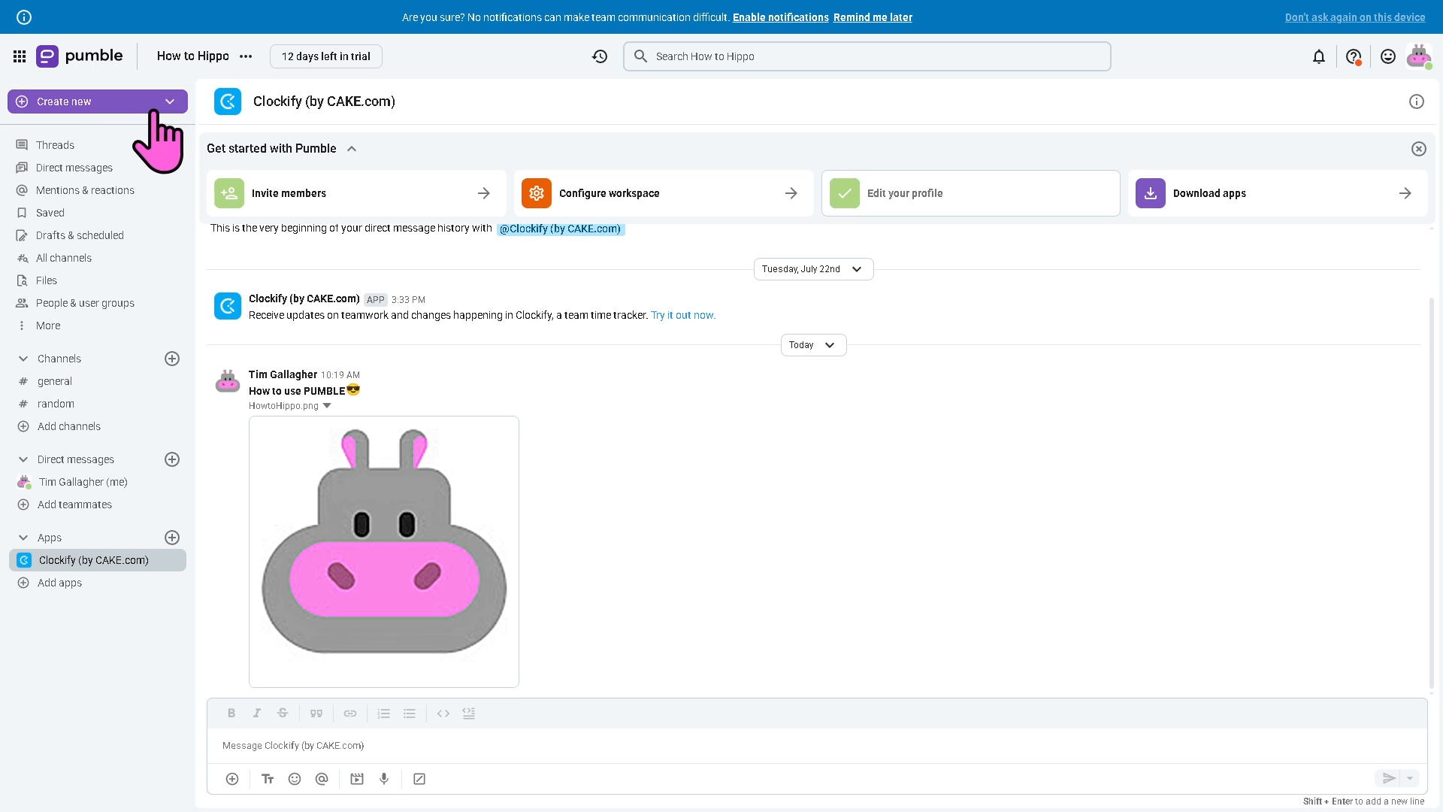
# Step: Begin creating a new channel and name it howtousepumble
pyautogui.click(168, 105)
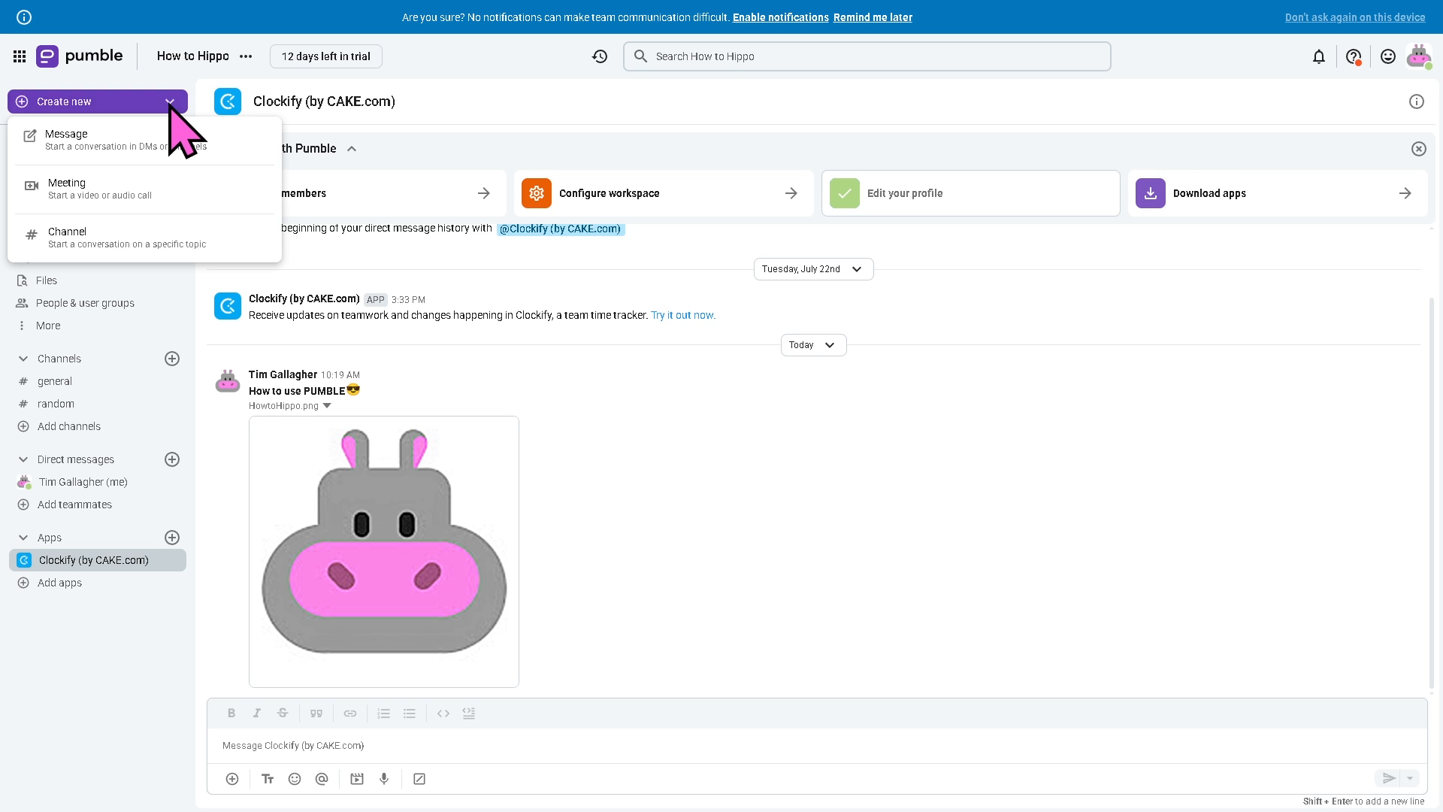
pyautogui.click(94, 233)
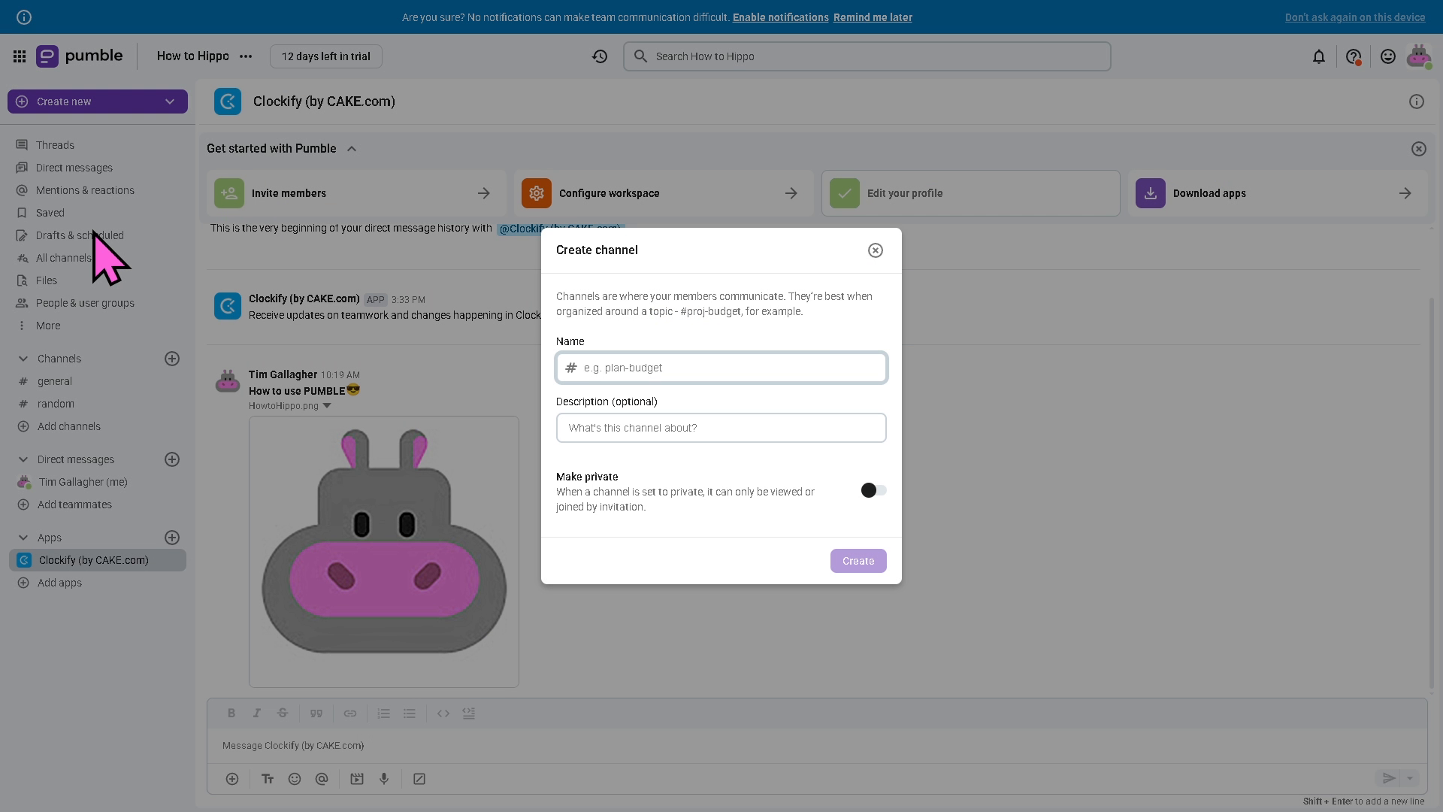
pyautogui.write('how')
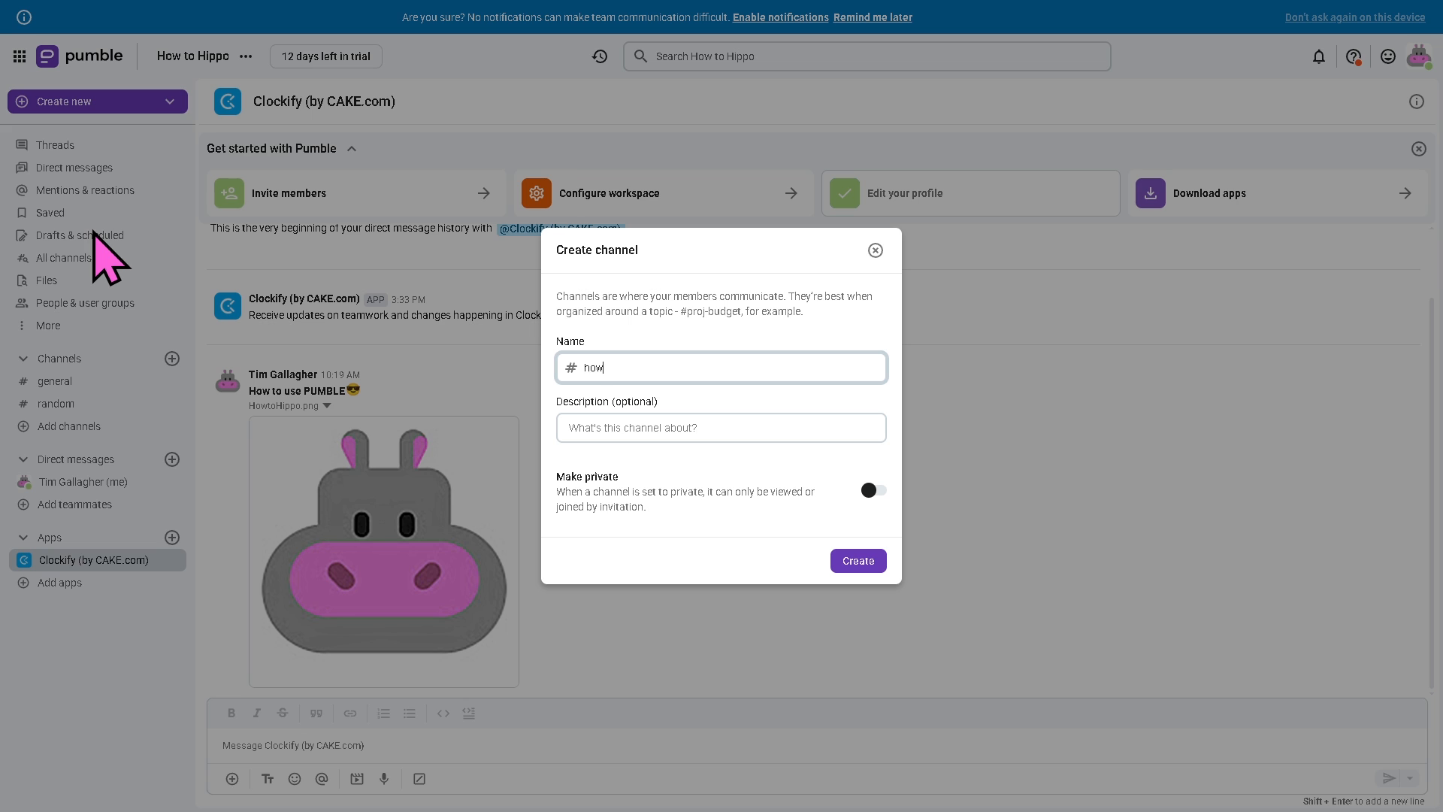
pyautogui.write('tousepumble')
# Step: Enter "How to use PUMBLE" as the new channel's description
pyautogui.hotkey('ctrl', 'a')
pyautogui.hotkey('ctrl', 'c')
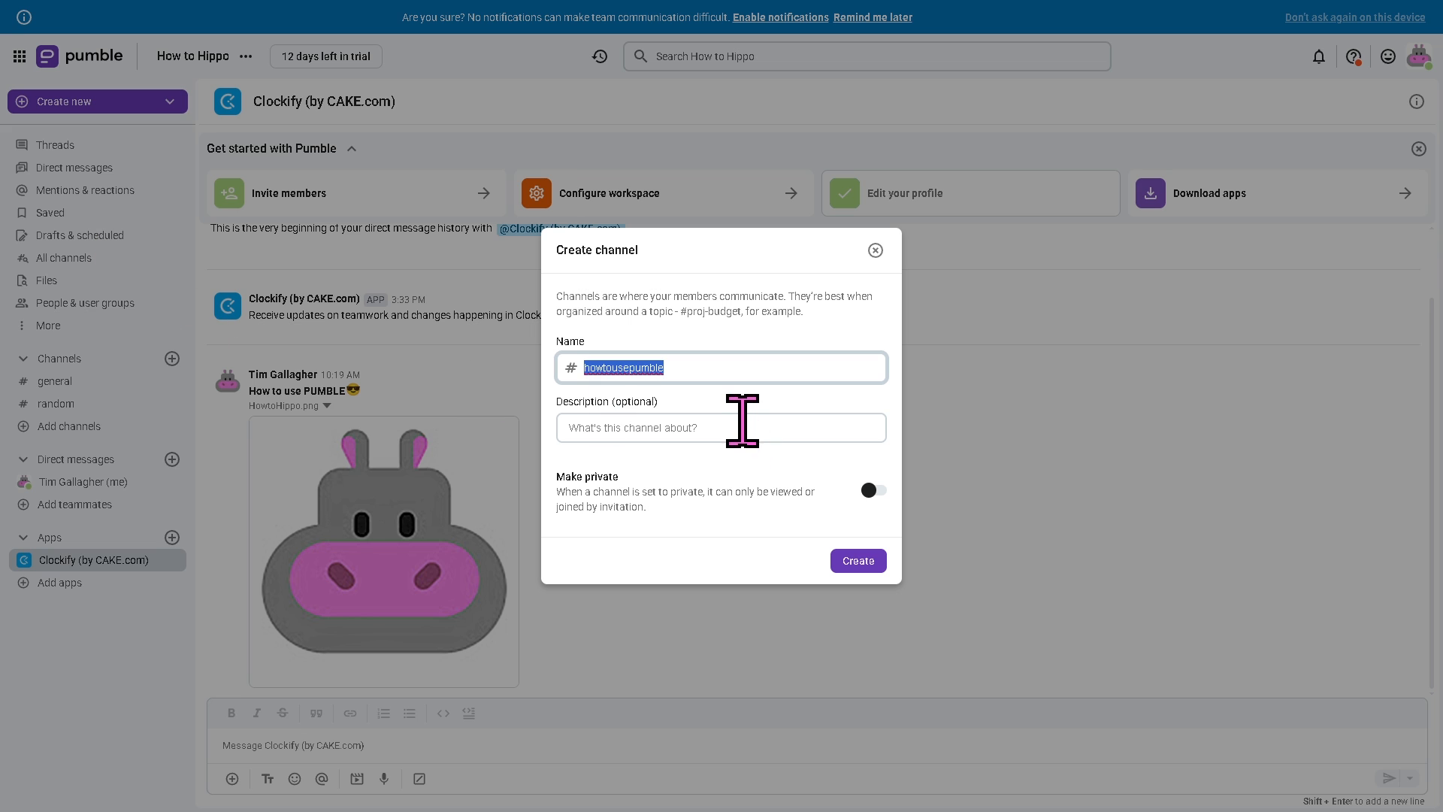
pyautogui.click(742, 428)
pyautogui.hotkey('ctrl', 'v')
pyautogui.hotkey('ctrl', 'a')
pyautogui.write('HBow')
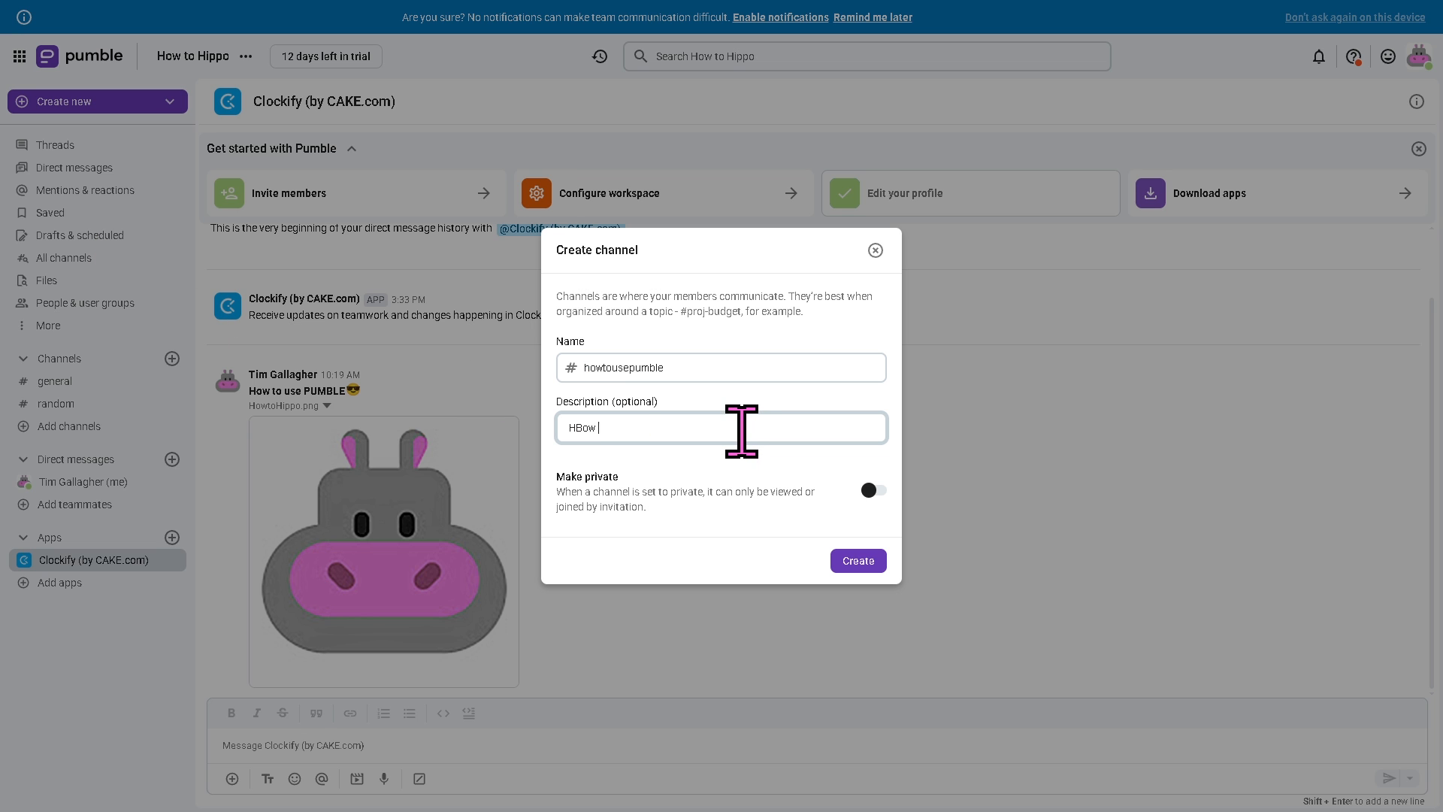
pyautogui.press('BackSpace')
pyautogui.press('BackSpace')
pyautogui.press('BackSpace')
pyautogui.write('ow to use PUMBLE')
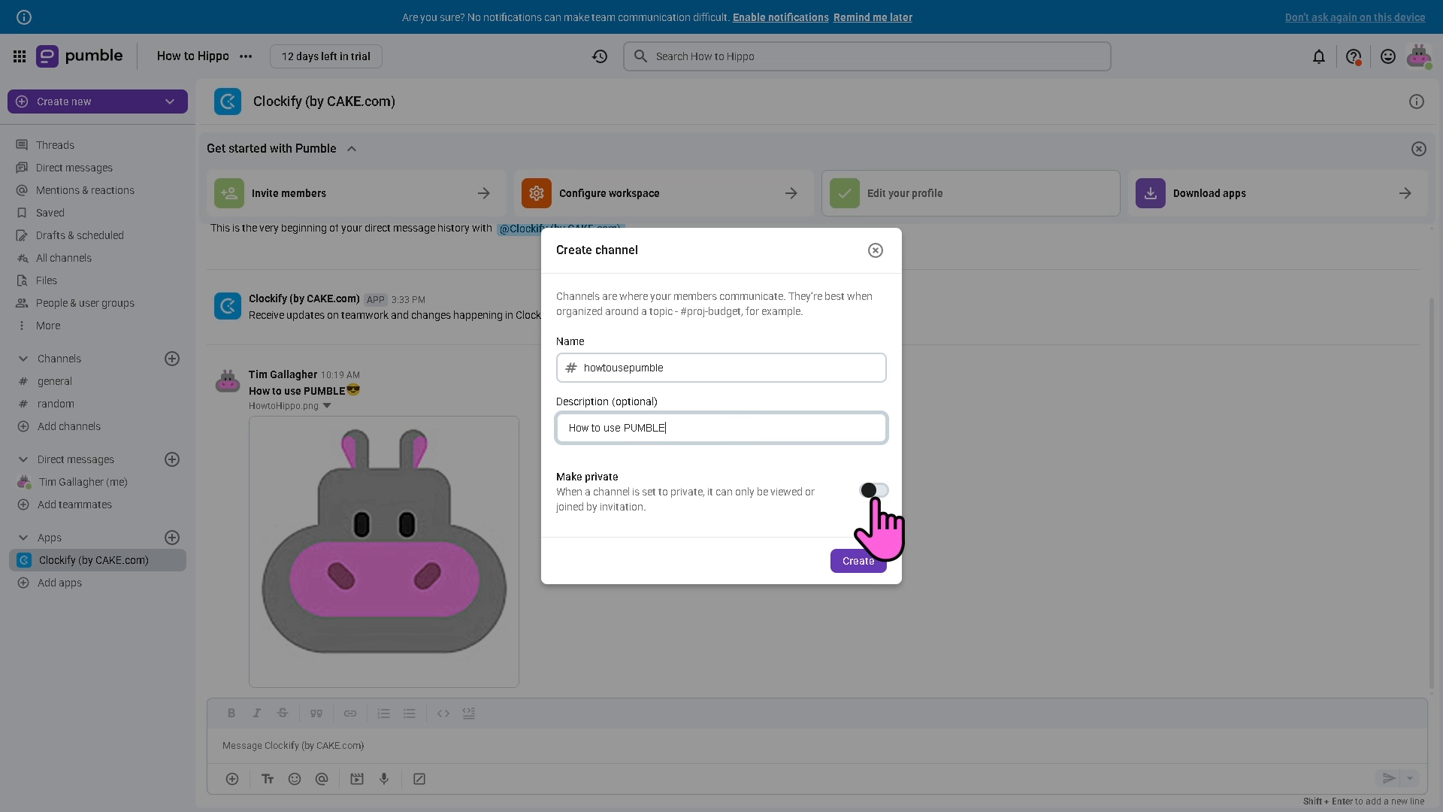
# Step: Make the howtousepumble channel private and create it
pyautogui.click(880, 493)
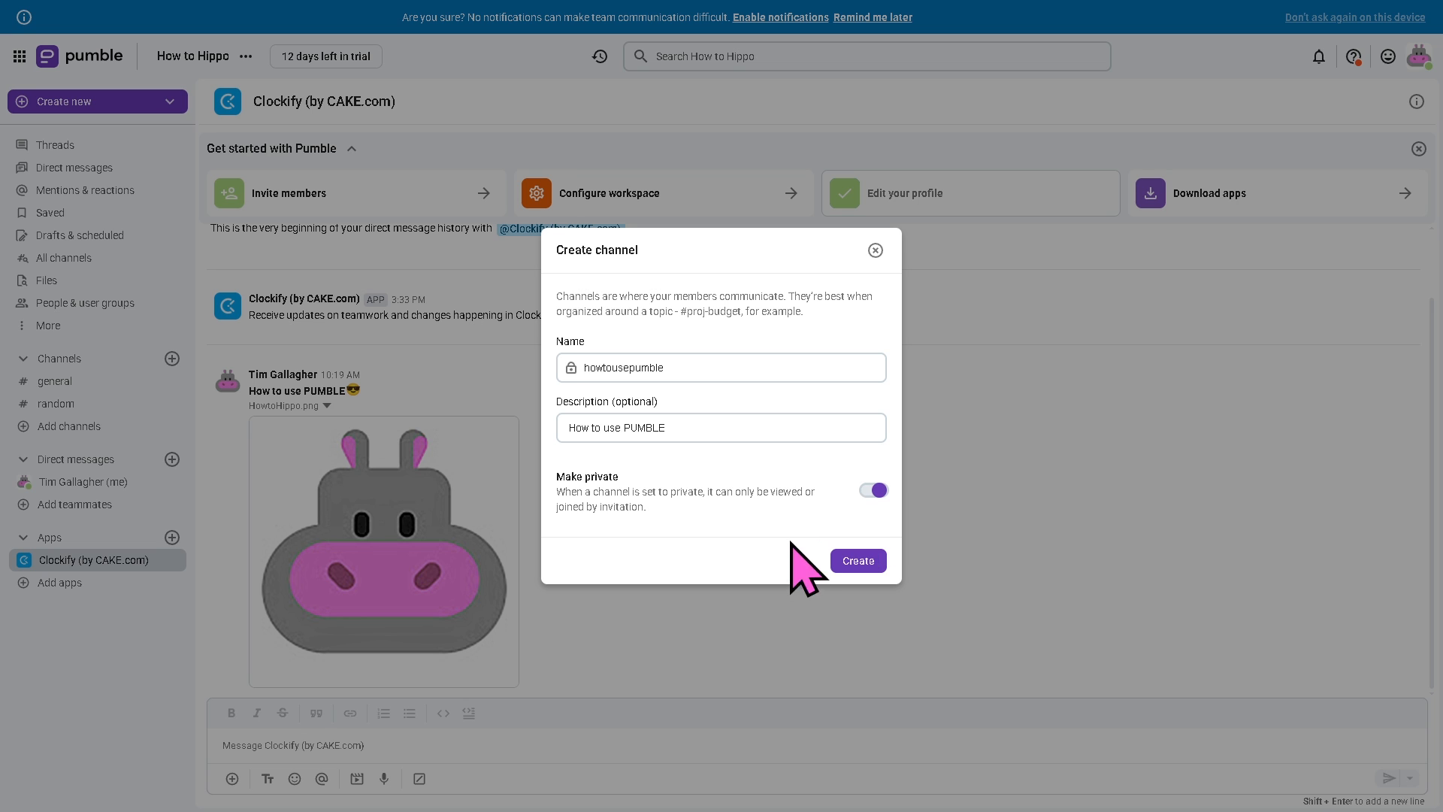
pyautogui.click(874, 566)
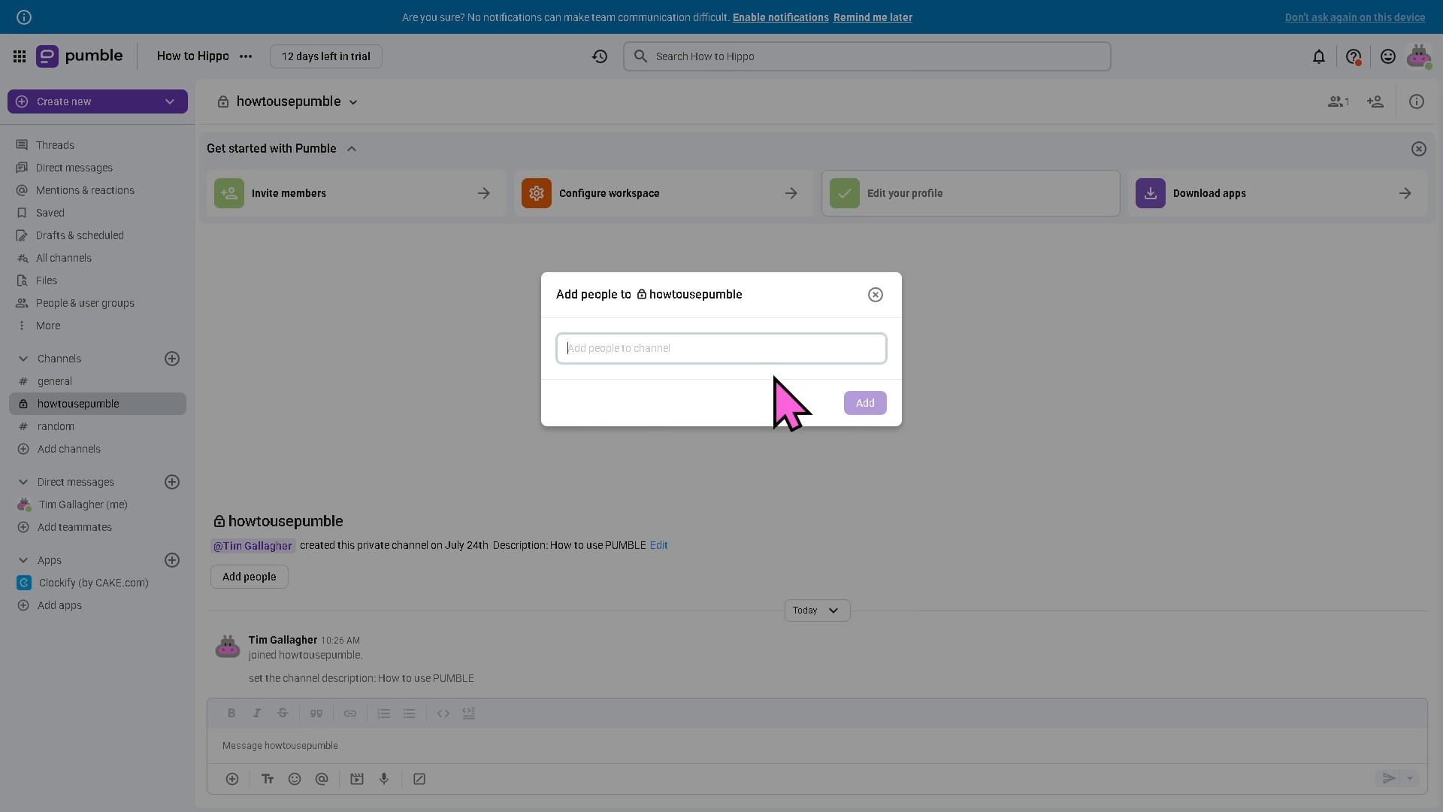
# Step: Add everyone in the workspace to the howtousepumble channel
pyautogui.click(764, 348)
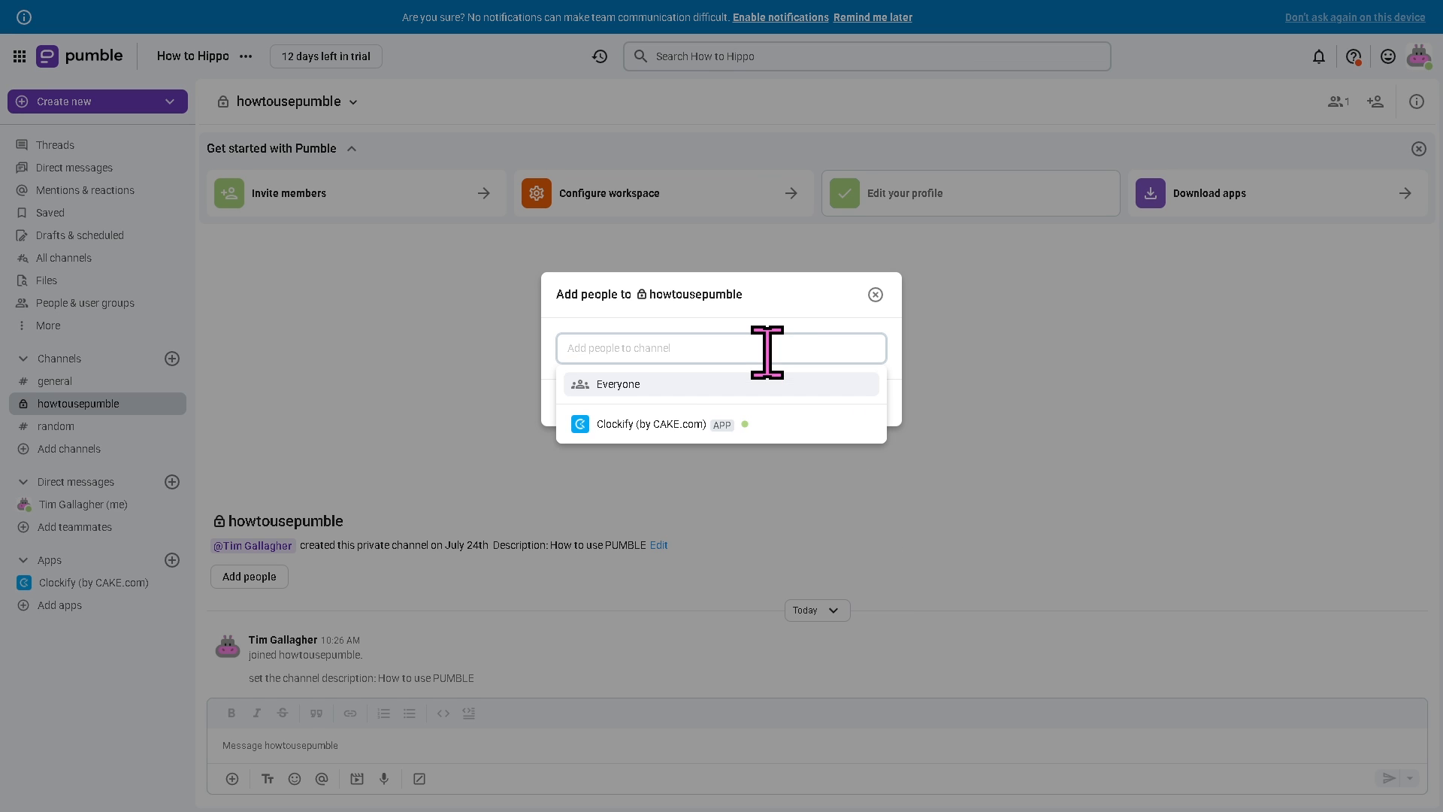
pyautogui.click(655, 400)
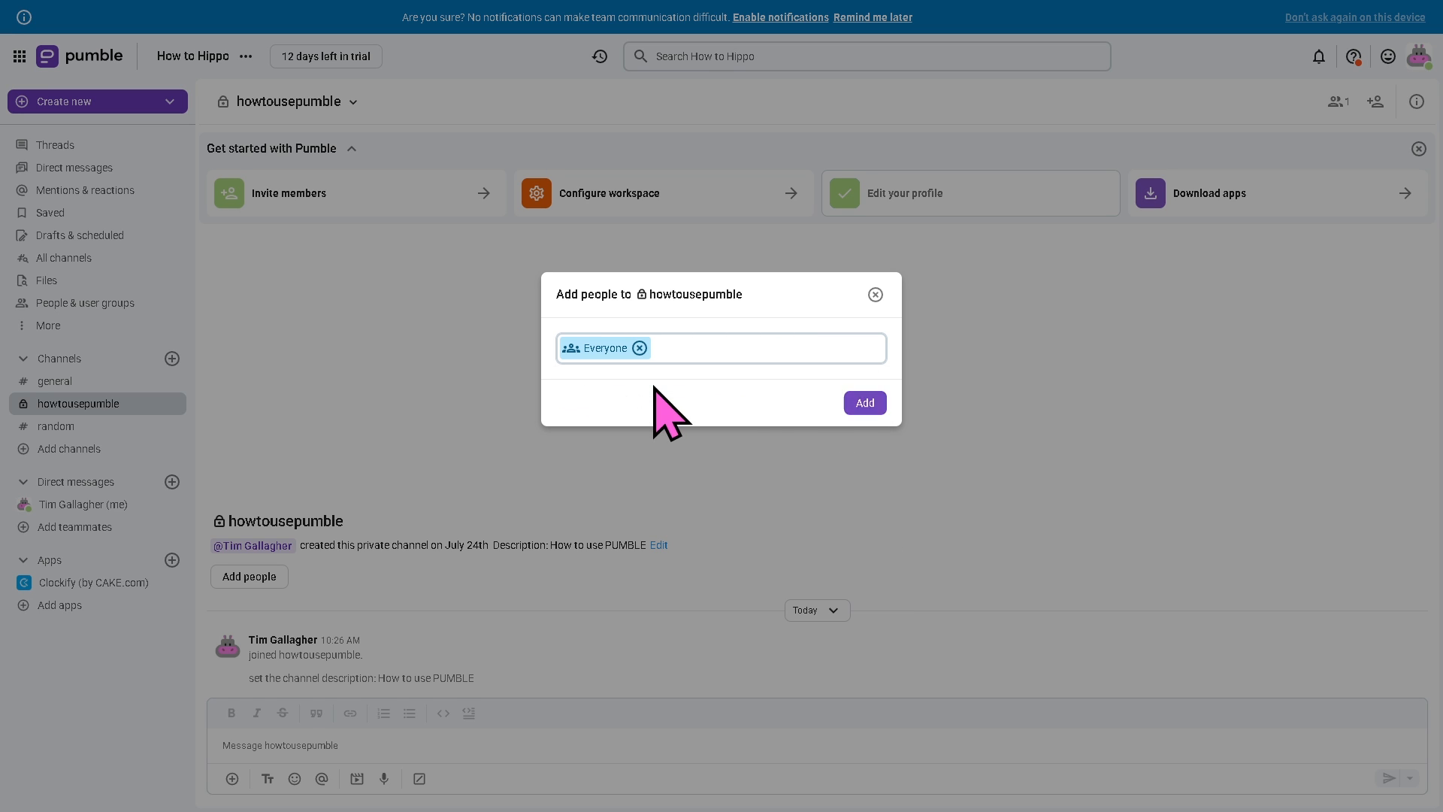
pyautogui.click(864, 400)
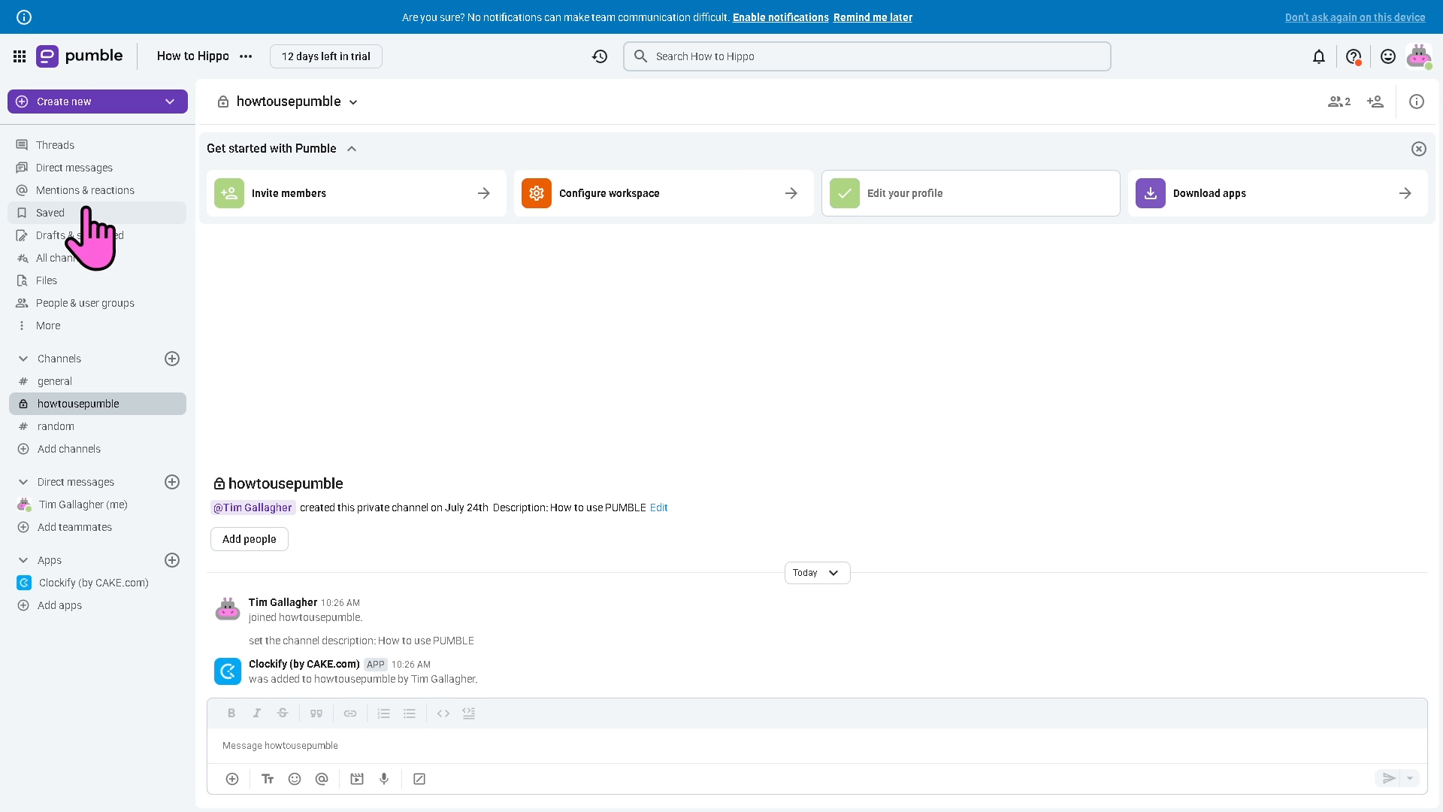
# Step: Look through the workspace's direct messages, mentions and reactions, saved items, and drafts and scheduled messages
pyautogui.click(67, 171)
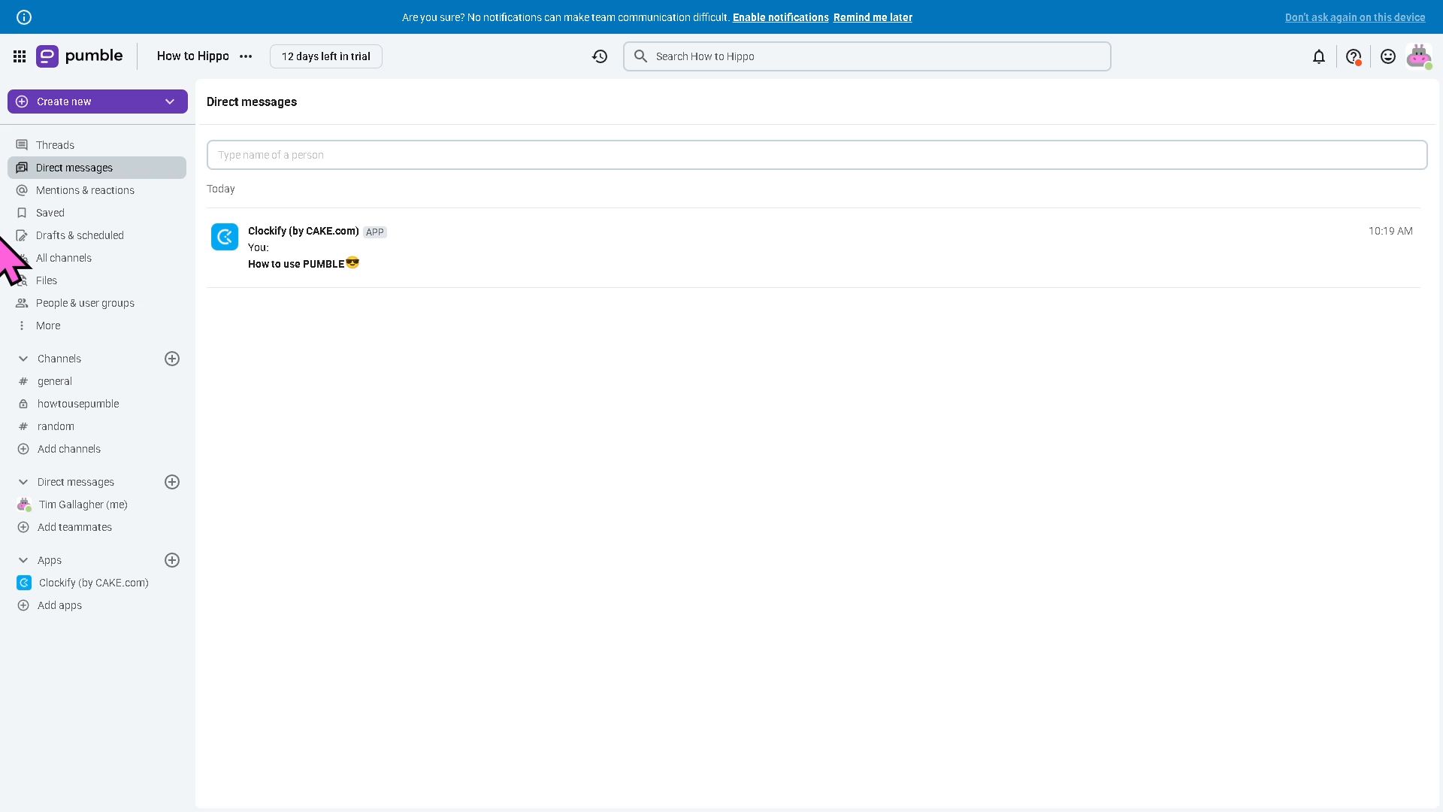
pyautogui.click(54, 190)
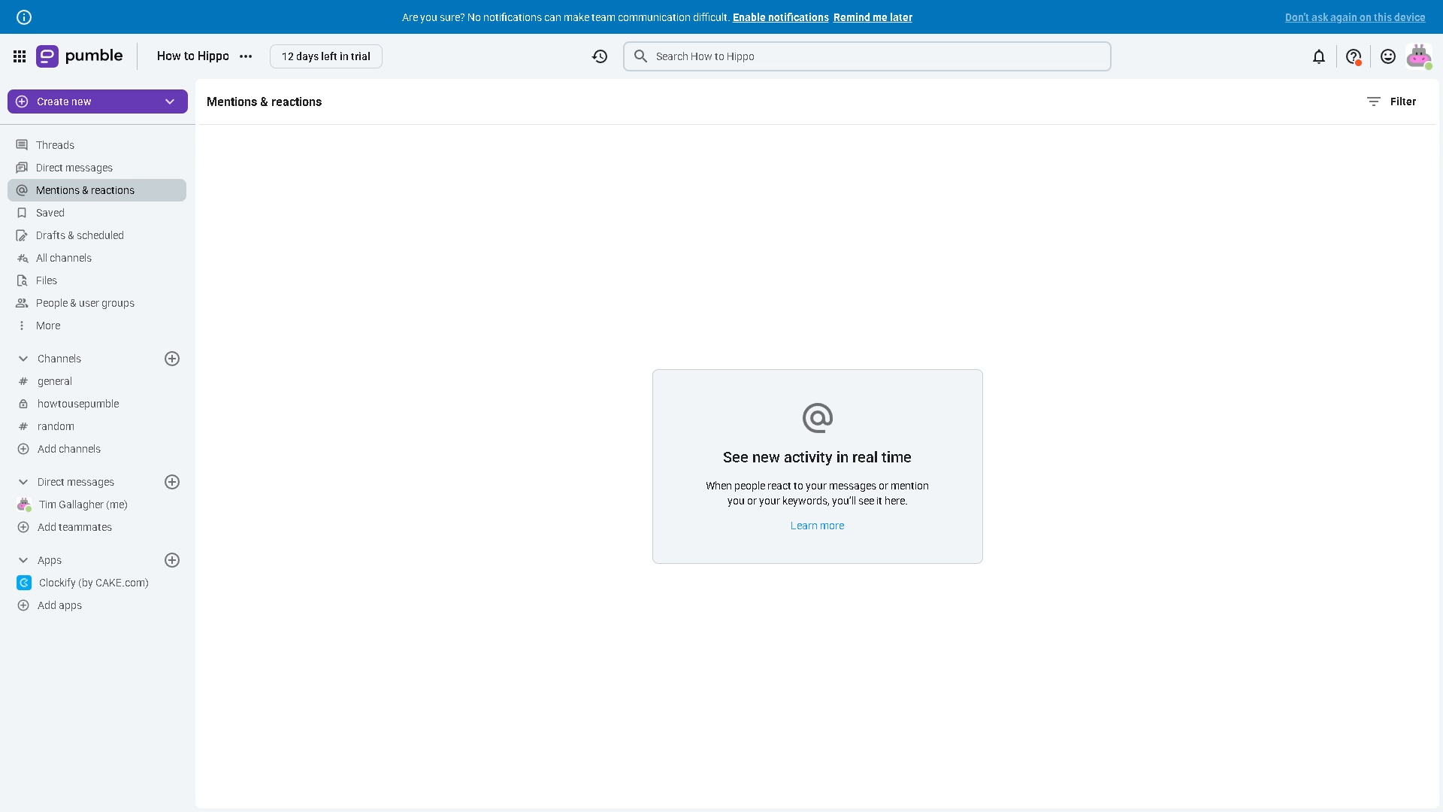
pyautogui.click(84, 214)
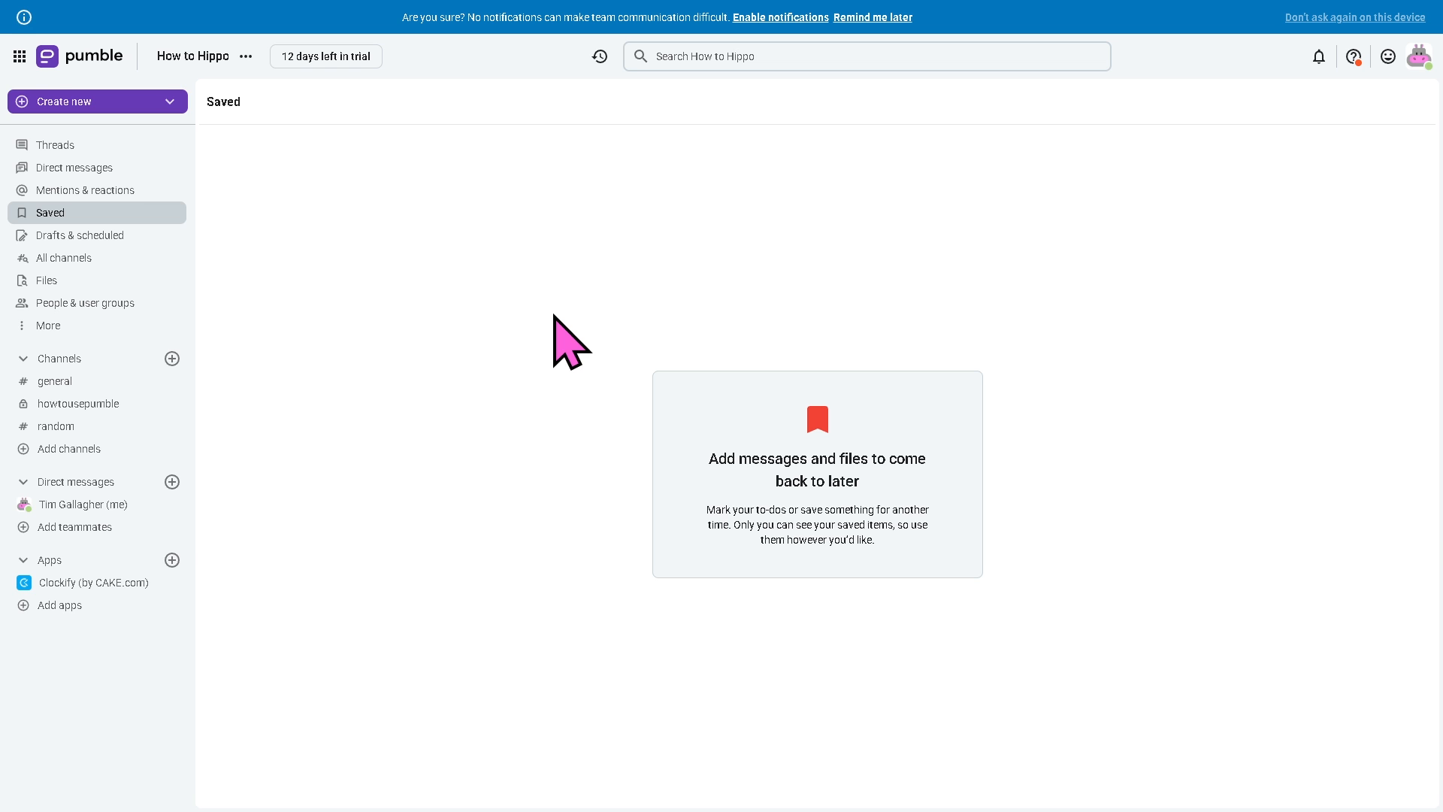
pyautogui.click(137, 236)
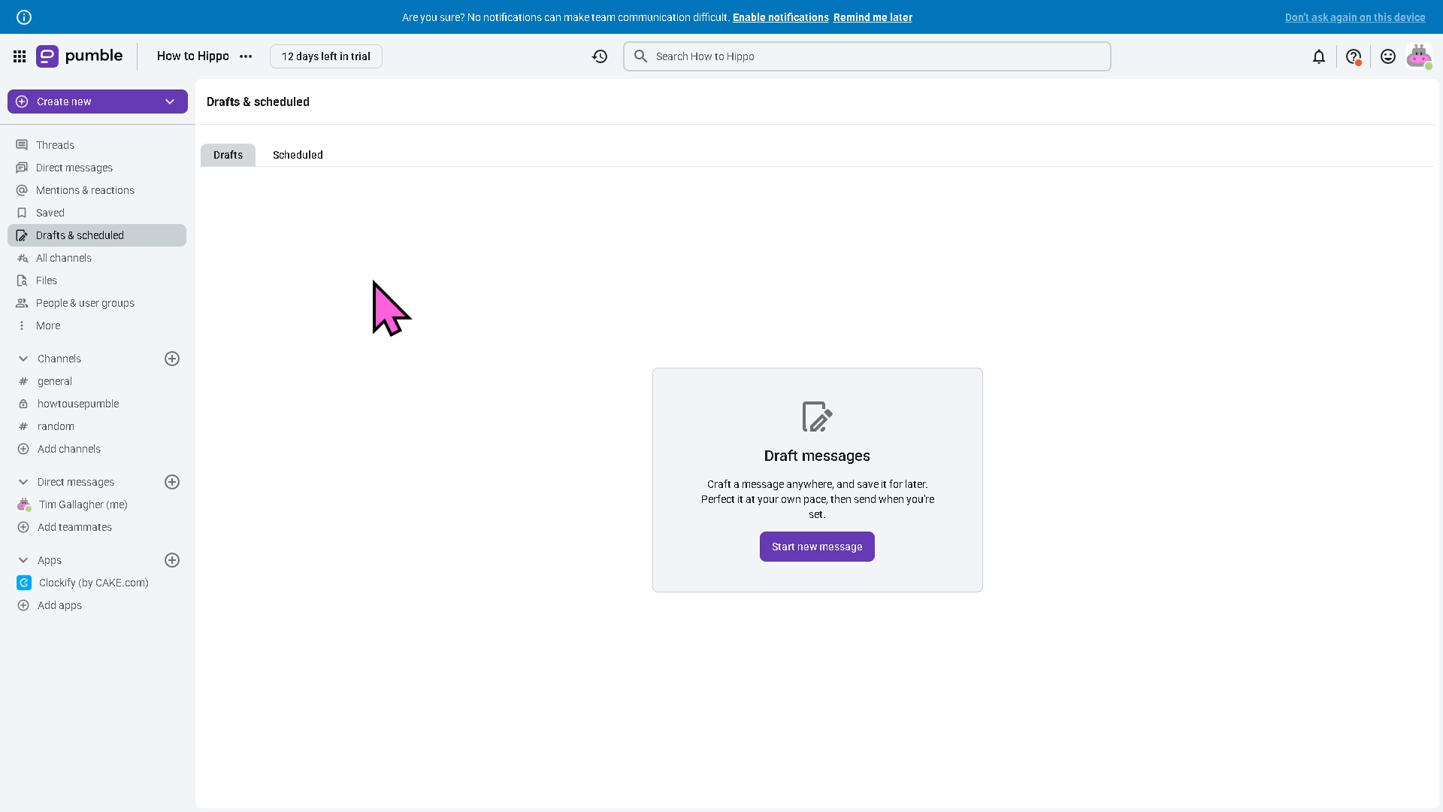
# Step: Start a new message to the howtousepumble channel and send "How to use PUMBLE" in bold
pyautogui.click(782, 546)
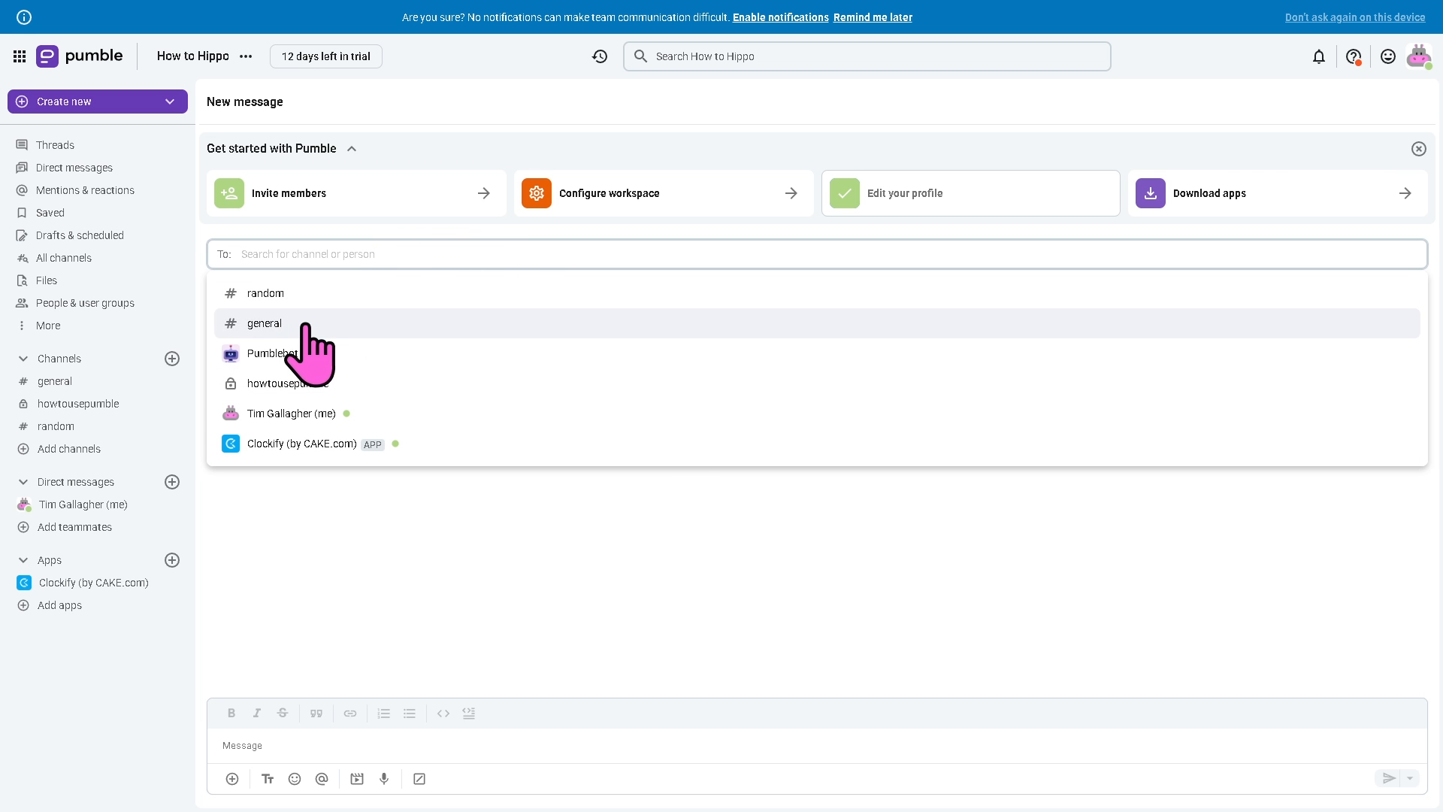
pyautogui.click(292, 389)
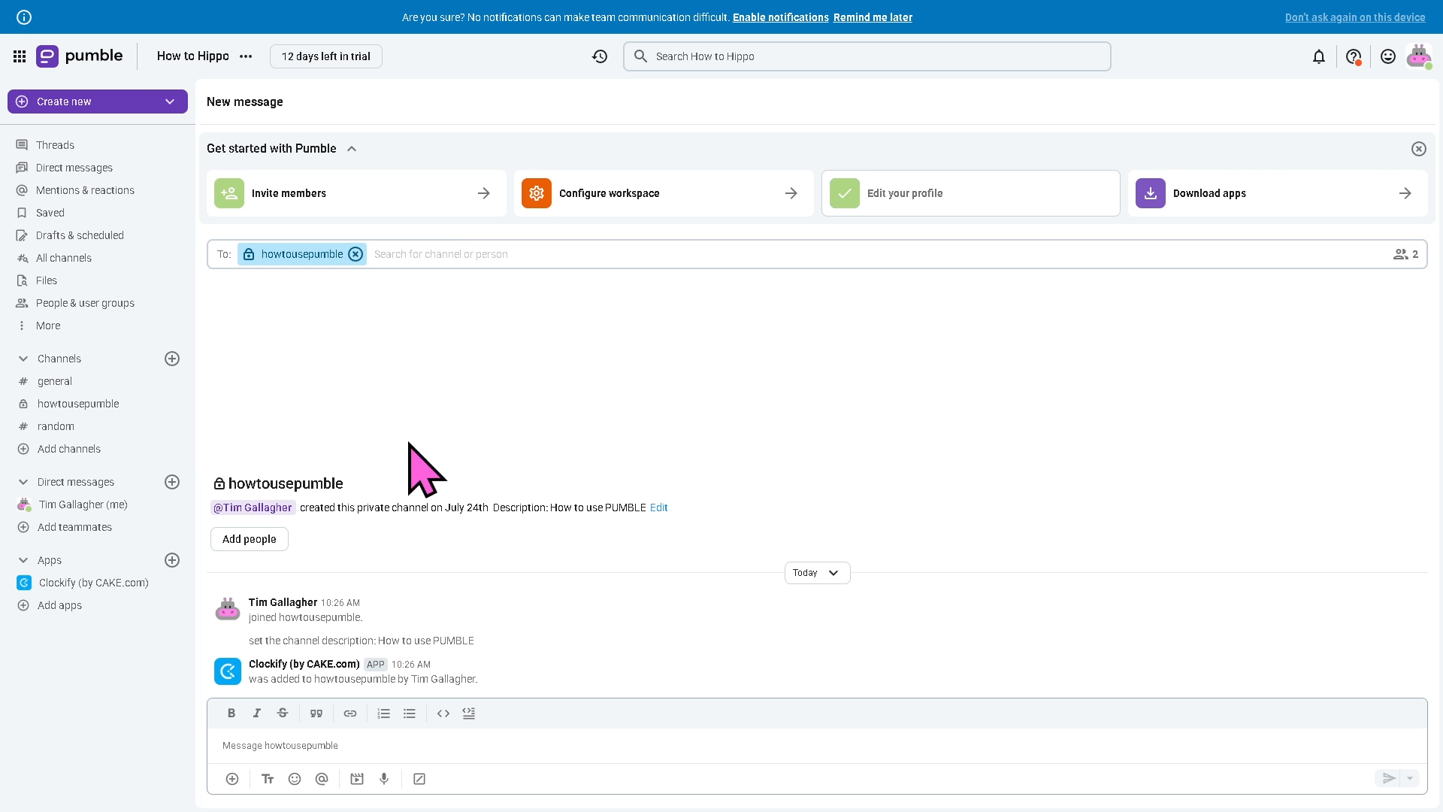
pyautogui.click(366, 740)
pyautogui.write('How to use PUM')
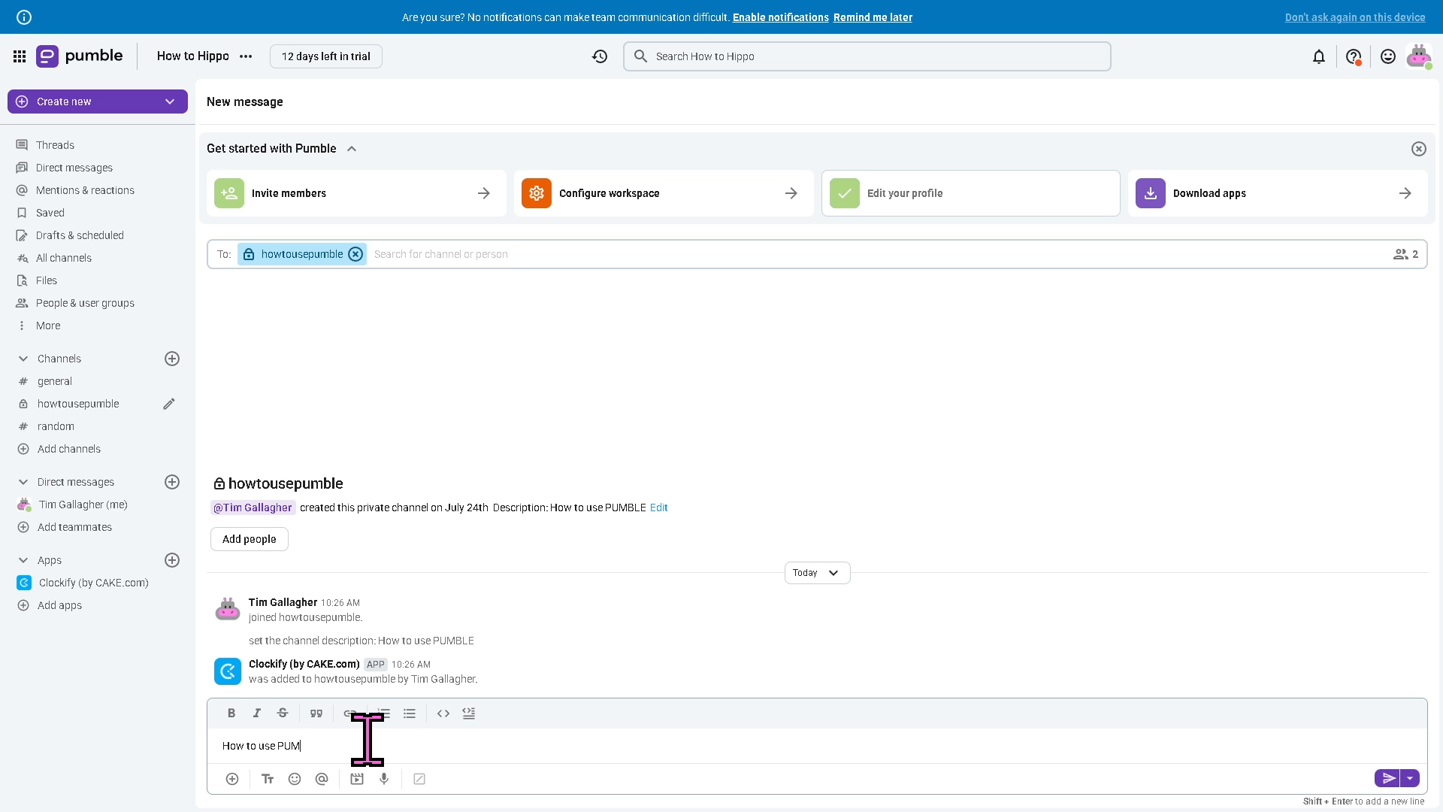
pyautogui.write('BLE')
pyautogui.hotkey('ctrl', 'a')
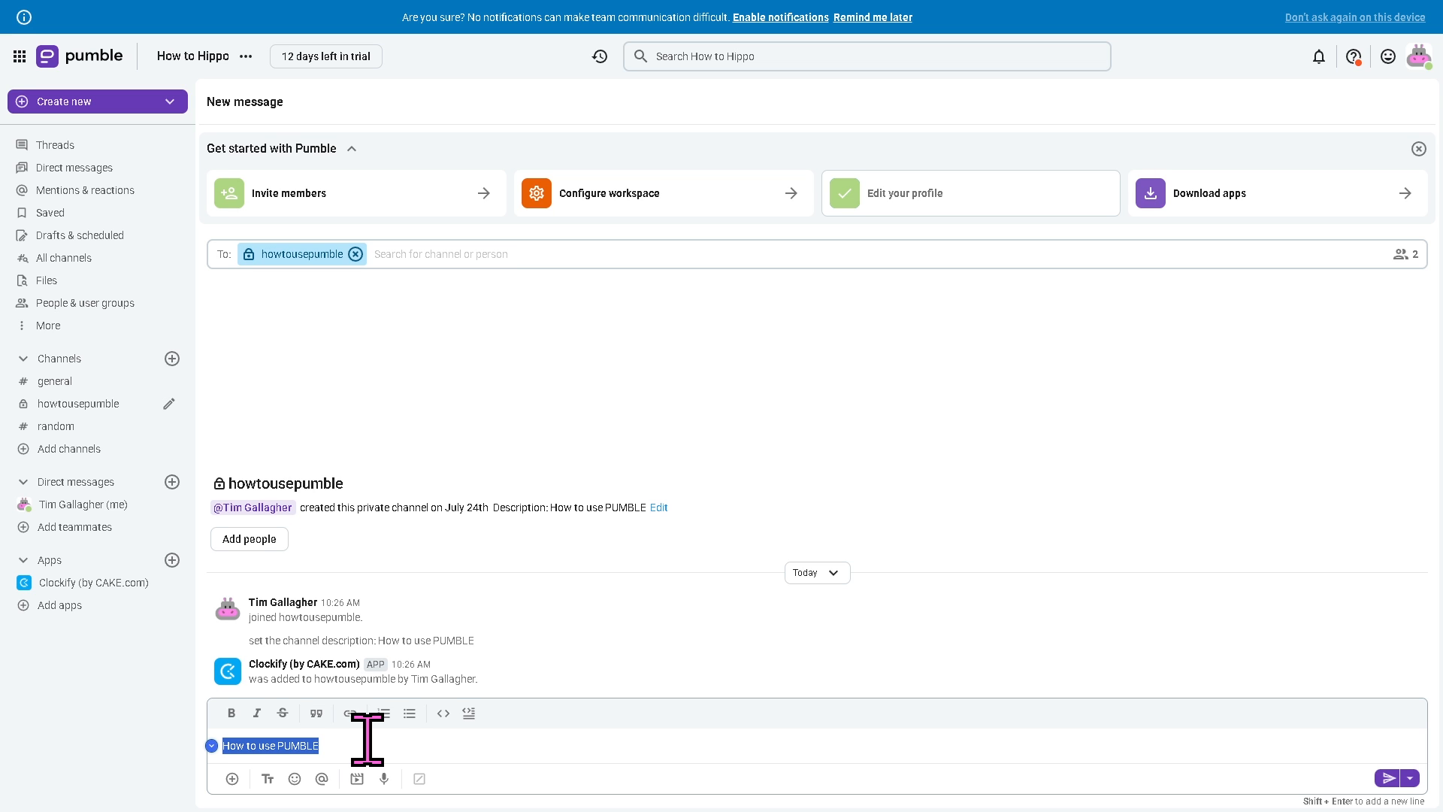
pyautogui.click(1387, 778)
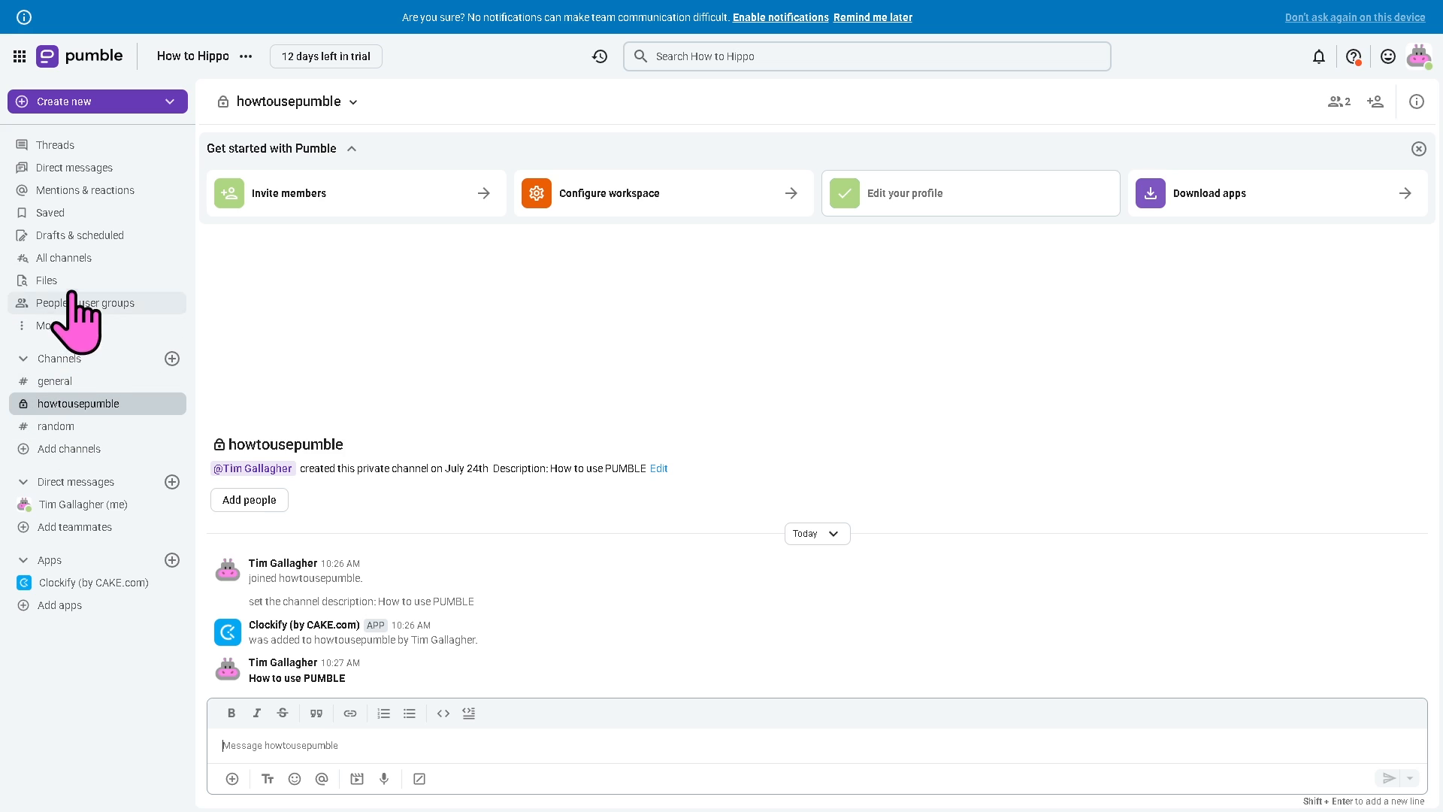
# Step: Look through the workspace's list of all channels, its shared files, and its people and user groups
pyautogui.click(64, 258)
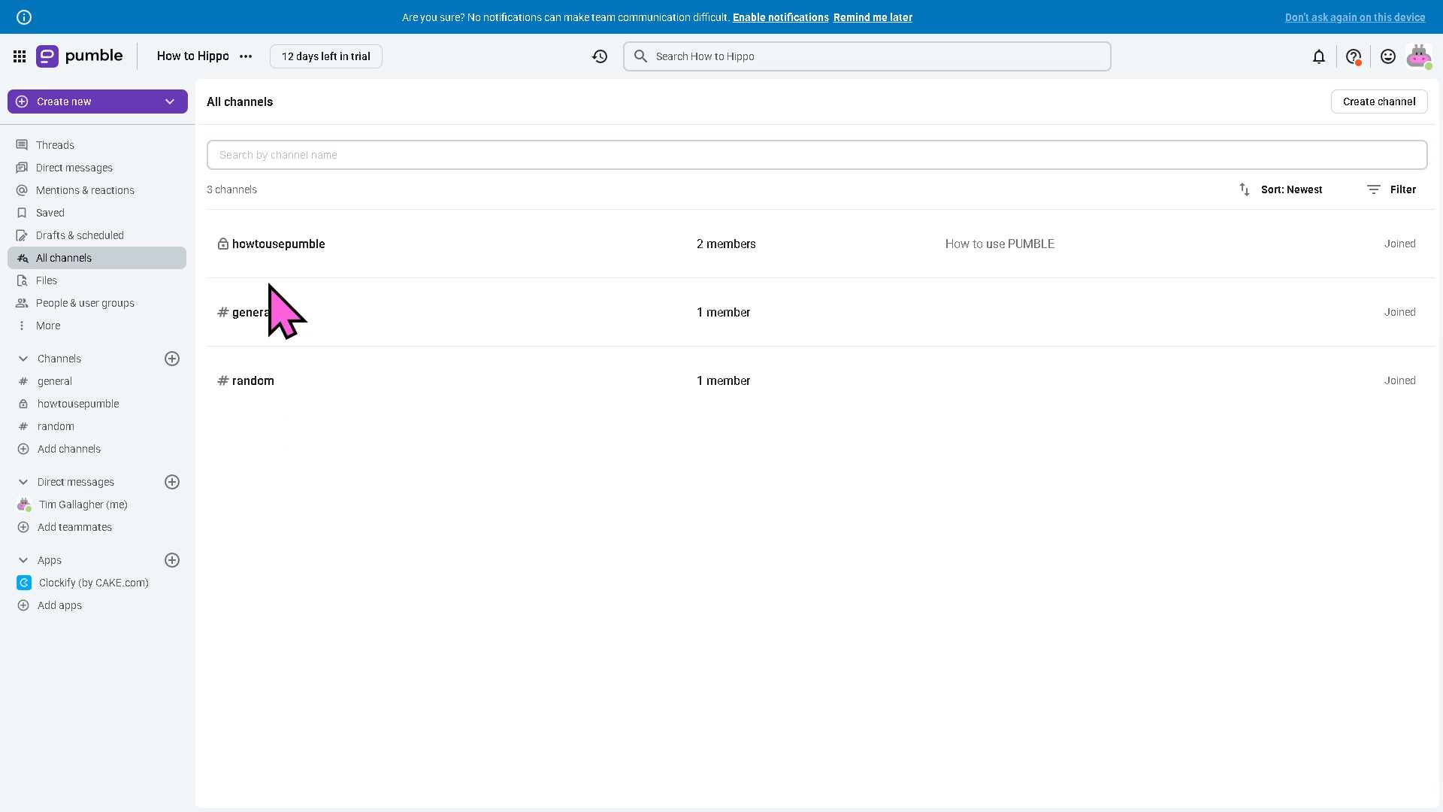
pyautogui.click(50, 281)
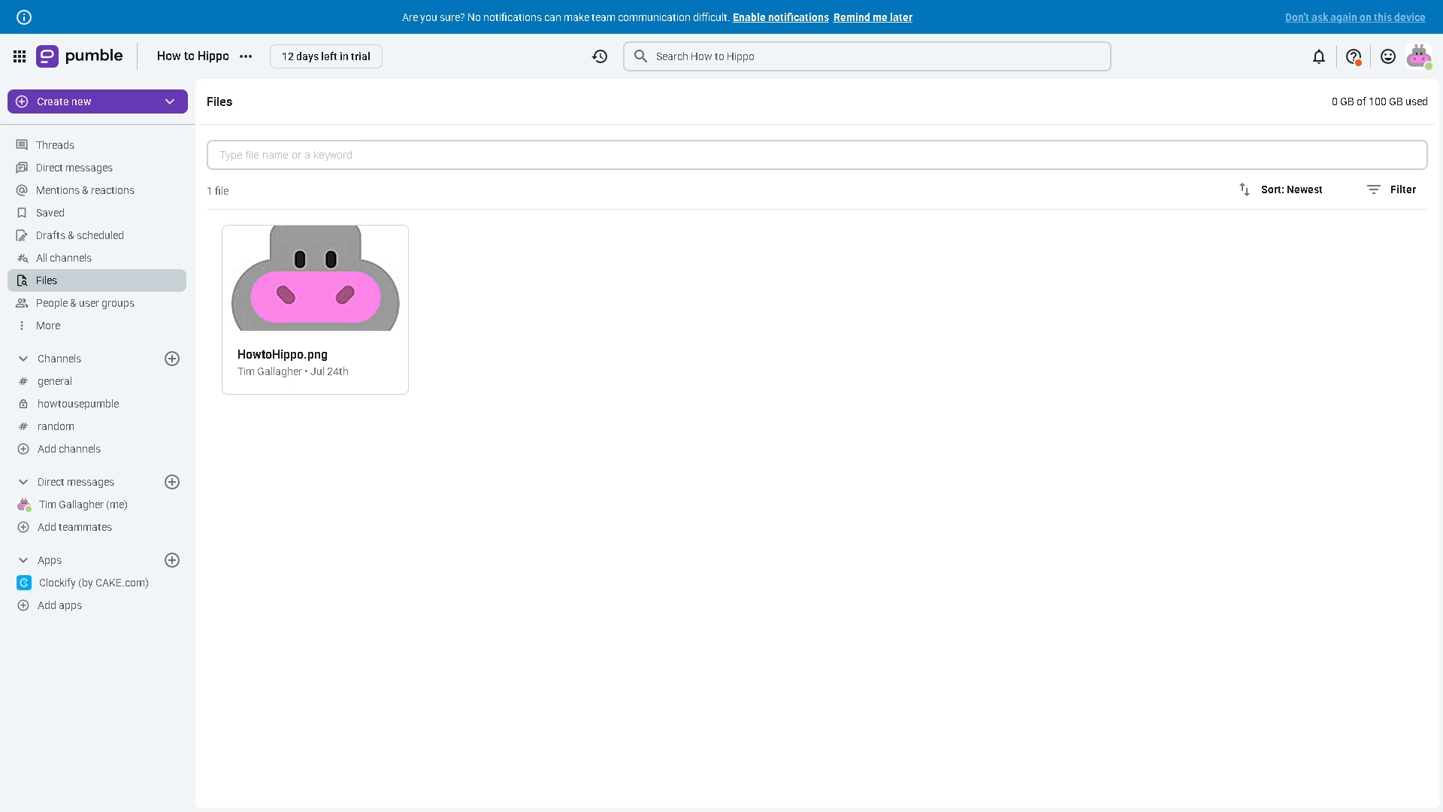
pyautogui.click(67, 304)
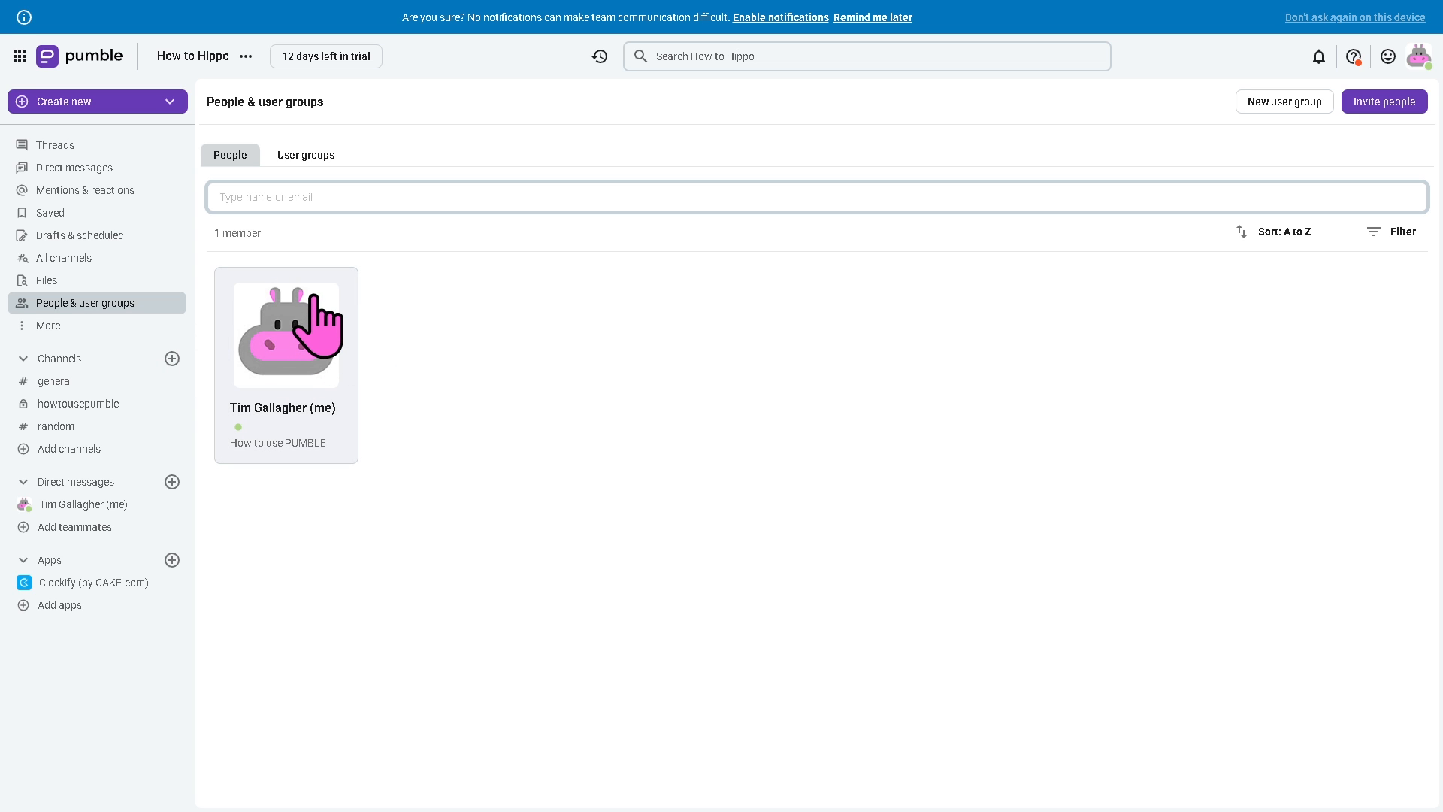
# Step: Invite a new person to the workspace with the Member role by entering their e-mail address and sending the invitation
pyautogui.click(1395, 103)
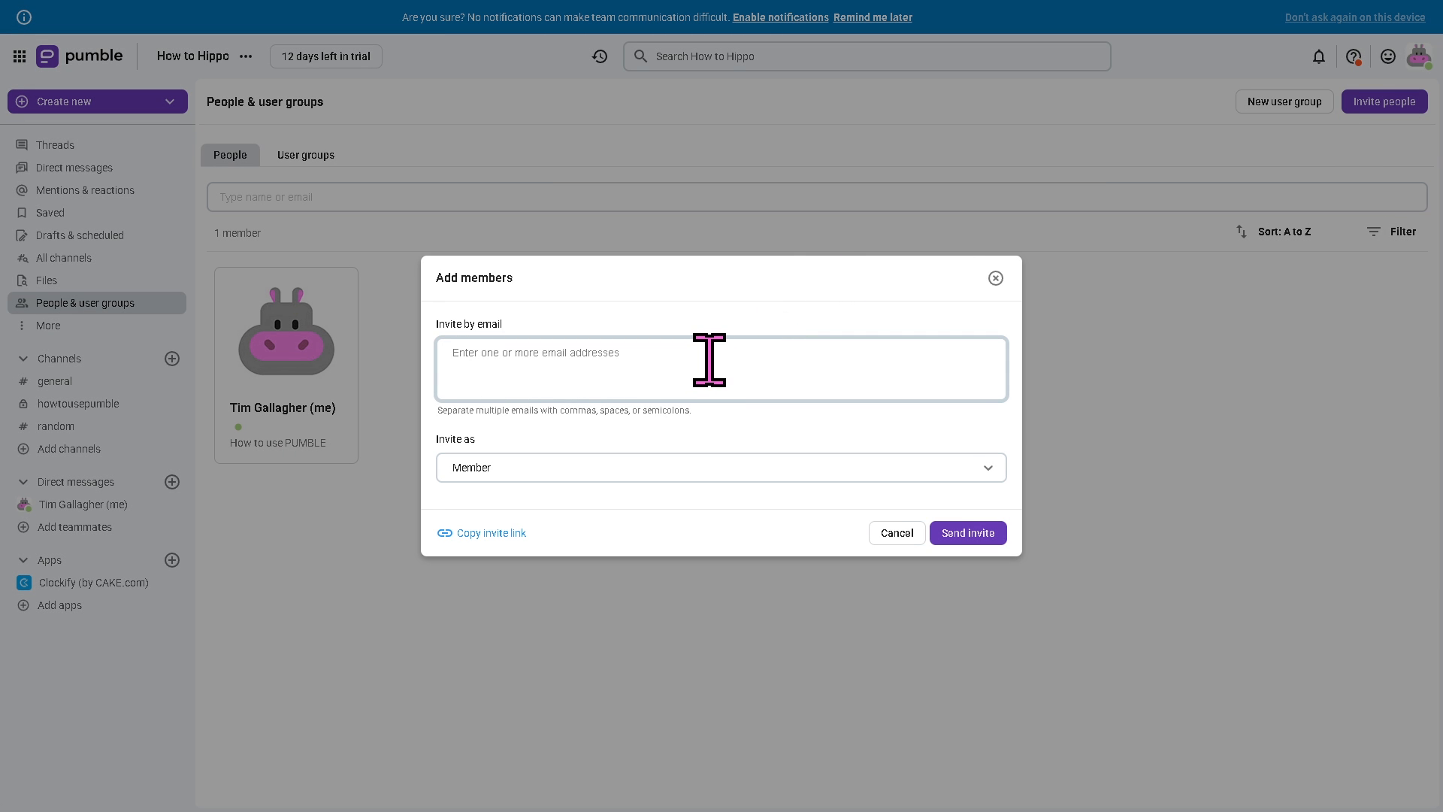
pyautogui.write('test@email.com')
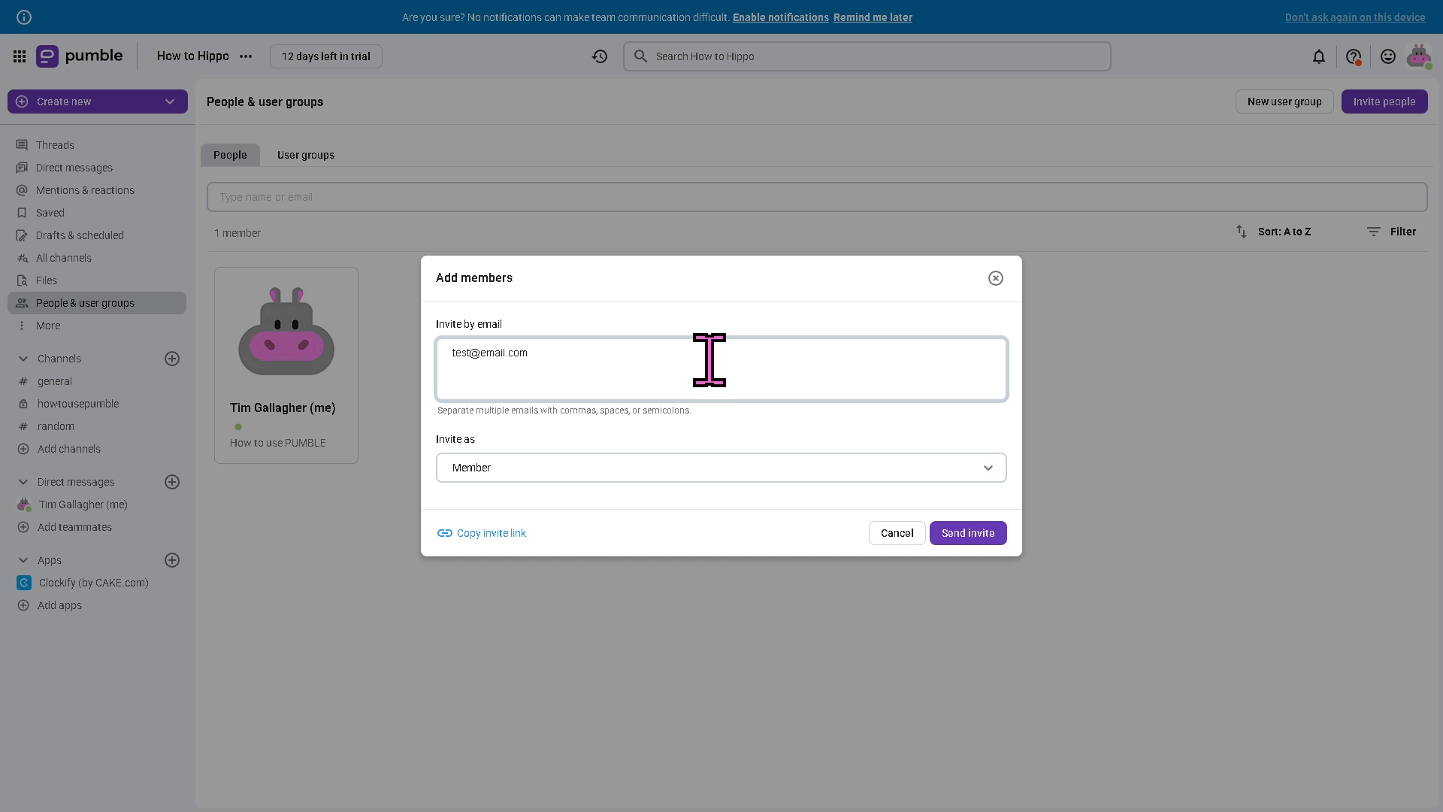
pyautogui.click(638, 474)
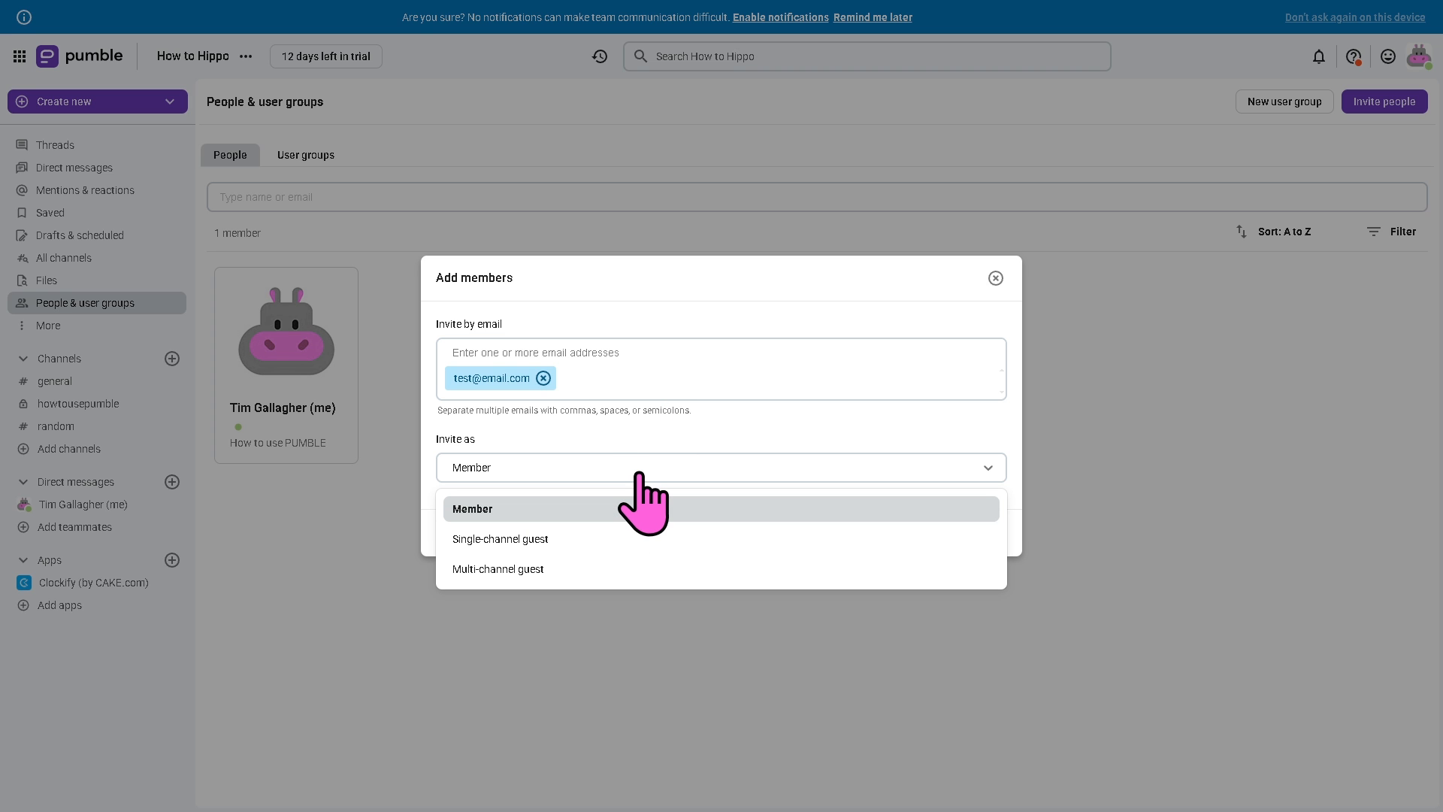
pyautogui.click(747, 409)
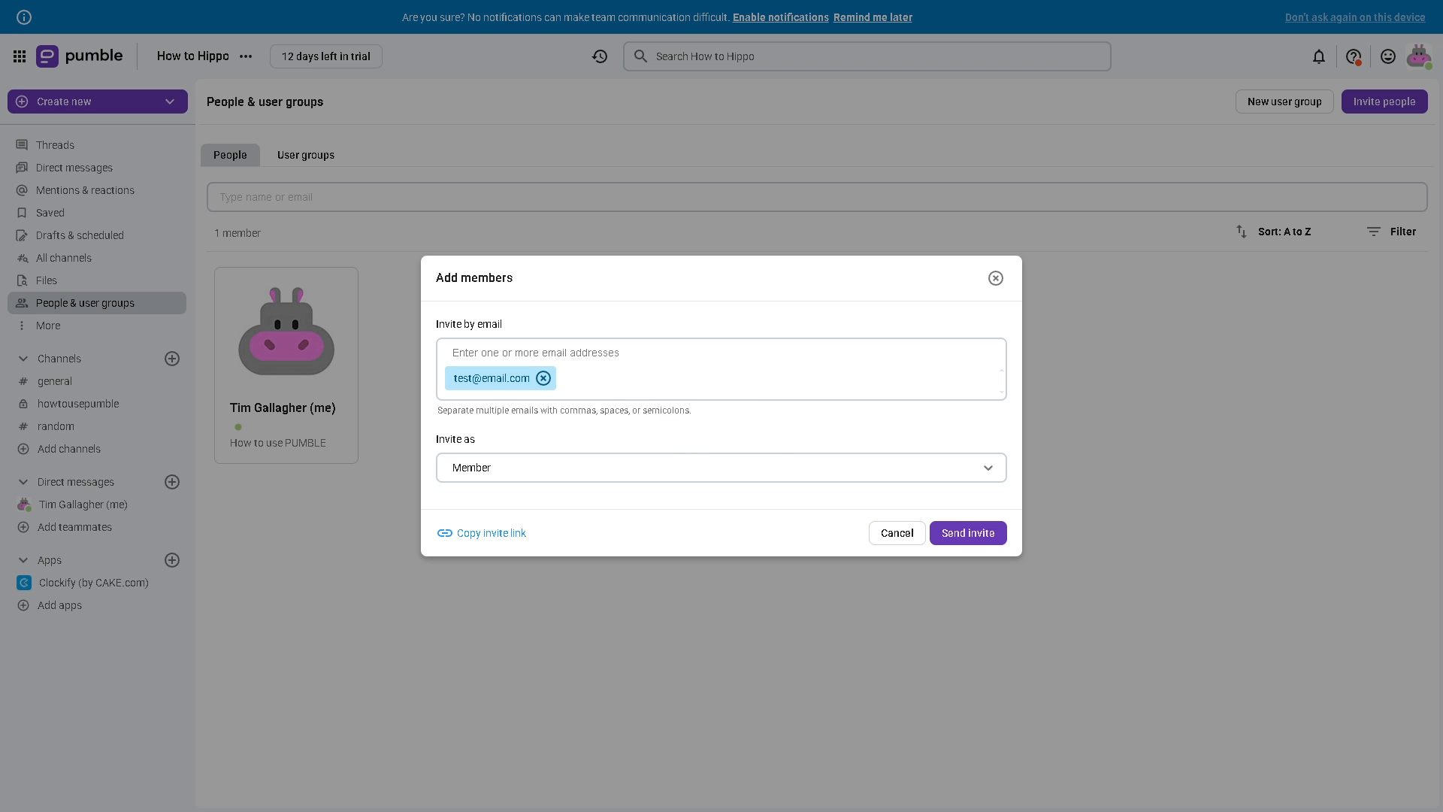
pyautogui.click(981, 535)
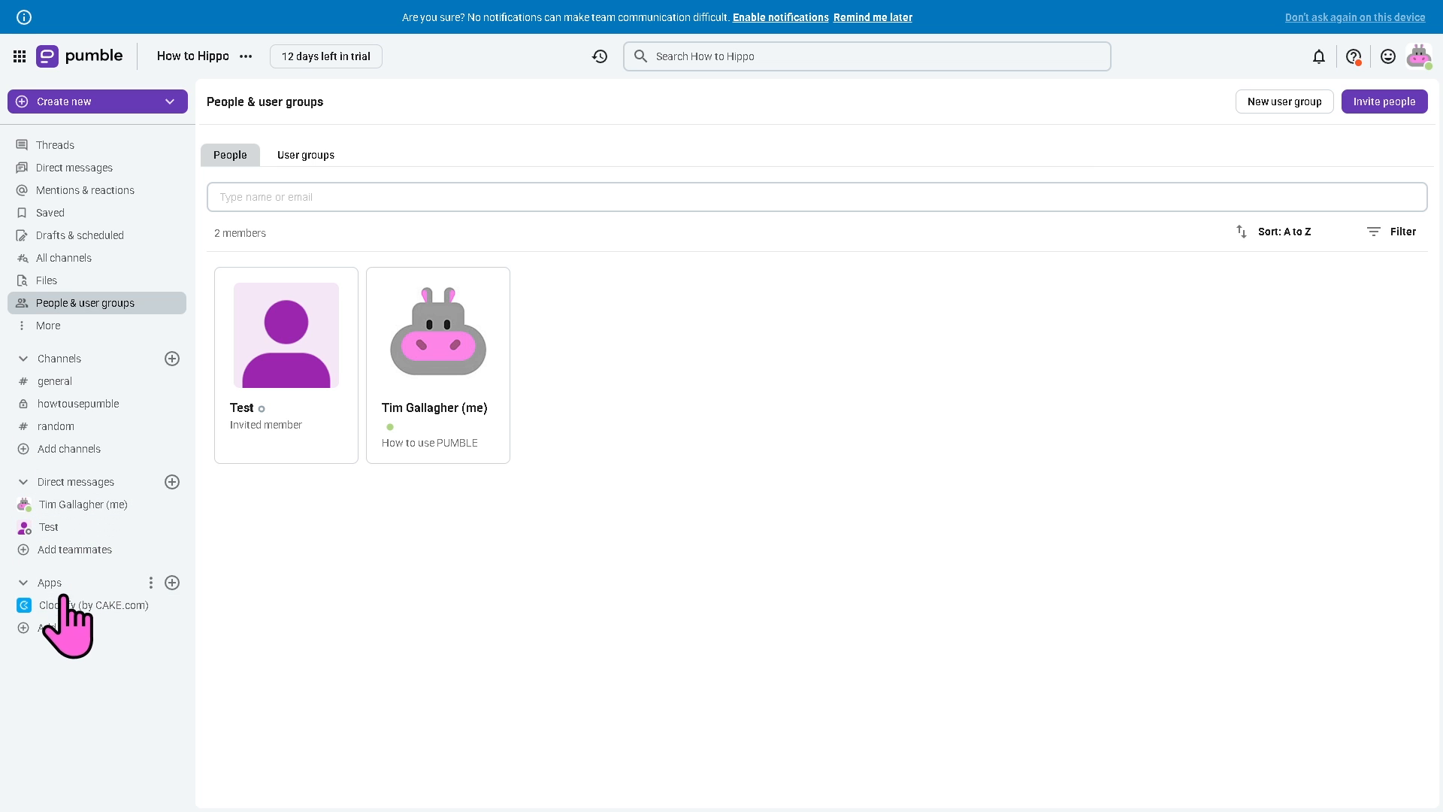
# Step: Open the app configuration page and look through the integrations available to install
pyautogui.click(175, 584)
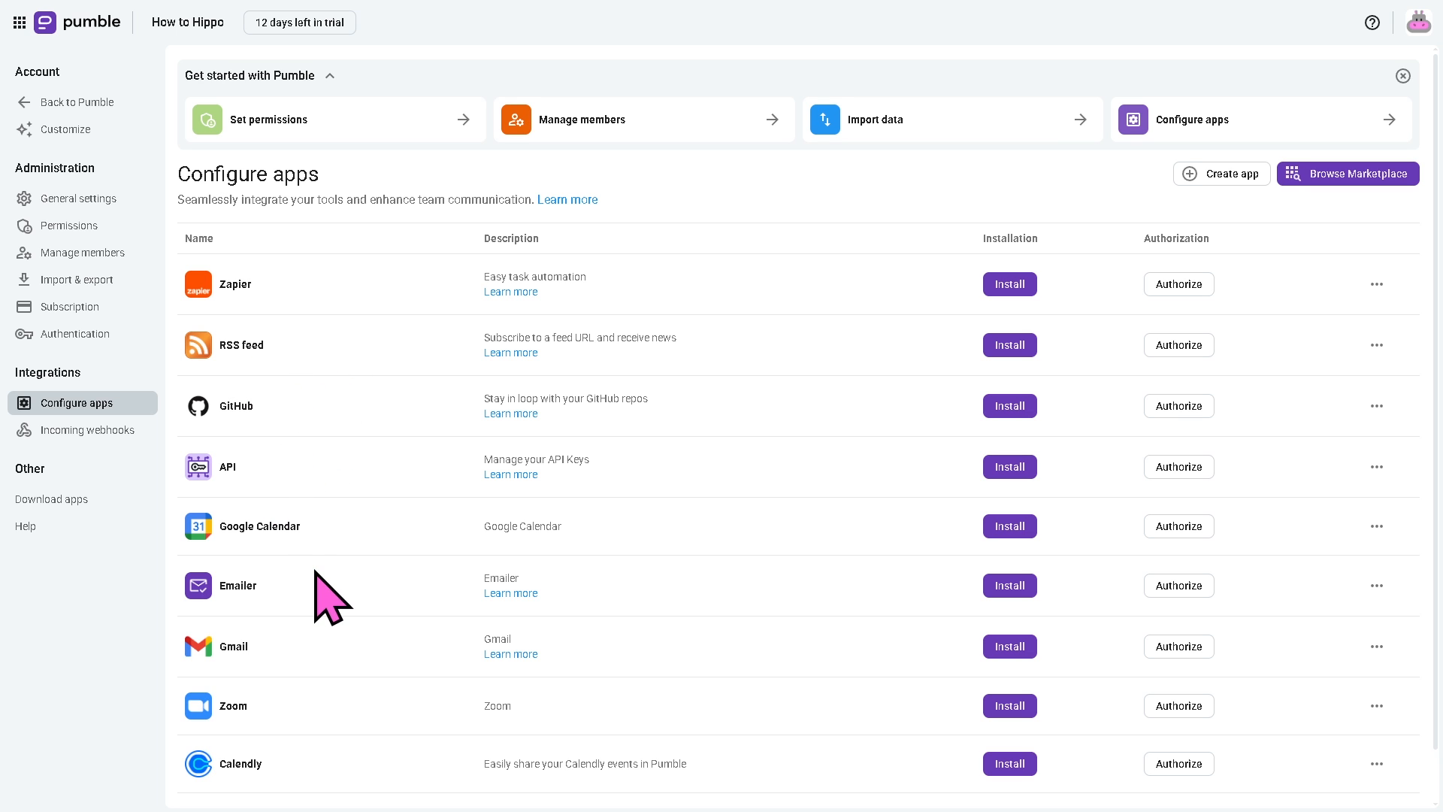
pyautogui.scroll(-1, 263, 654)
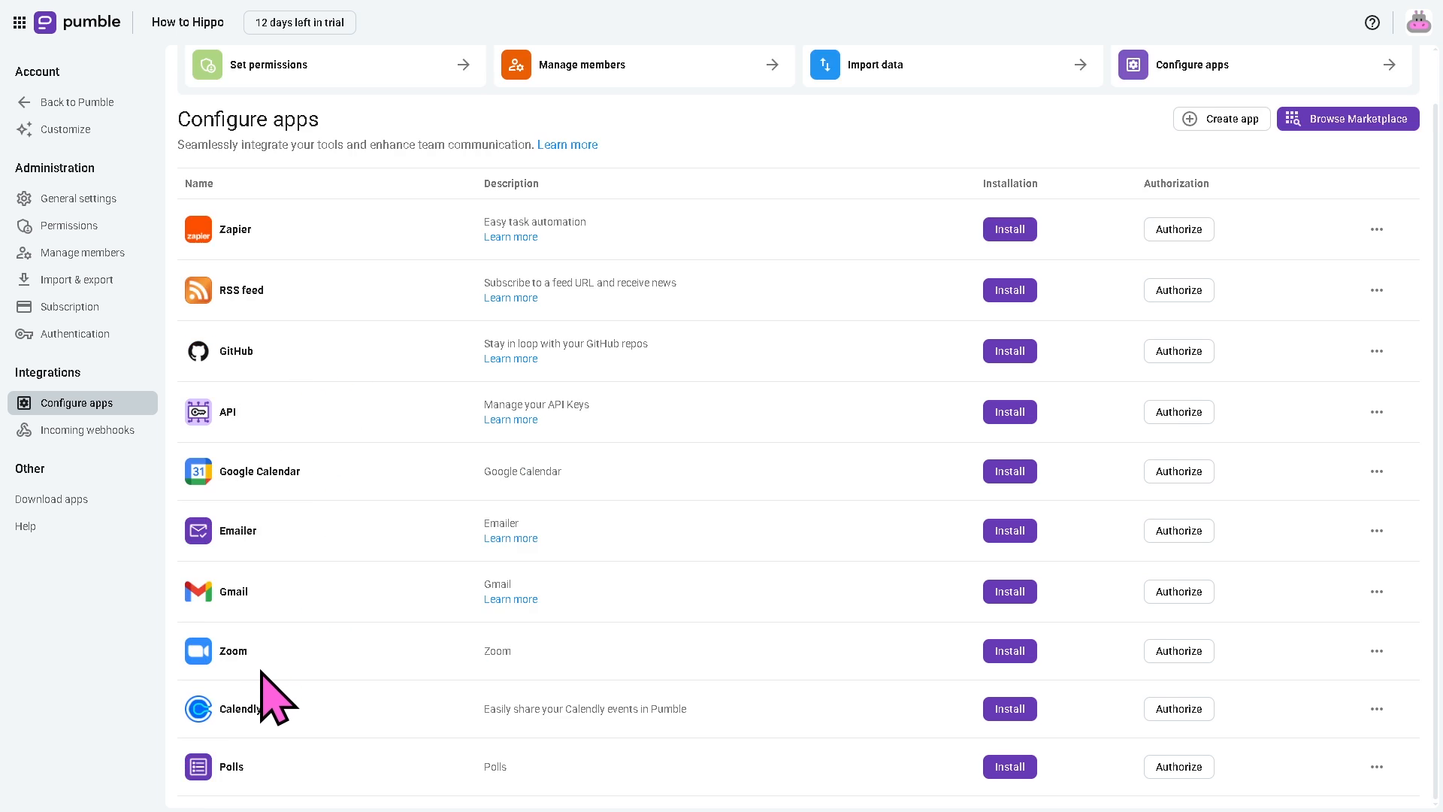
pyautogui.scroll(1, 260, 667)
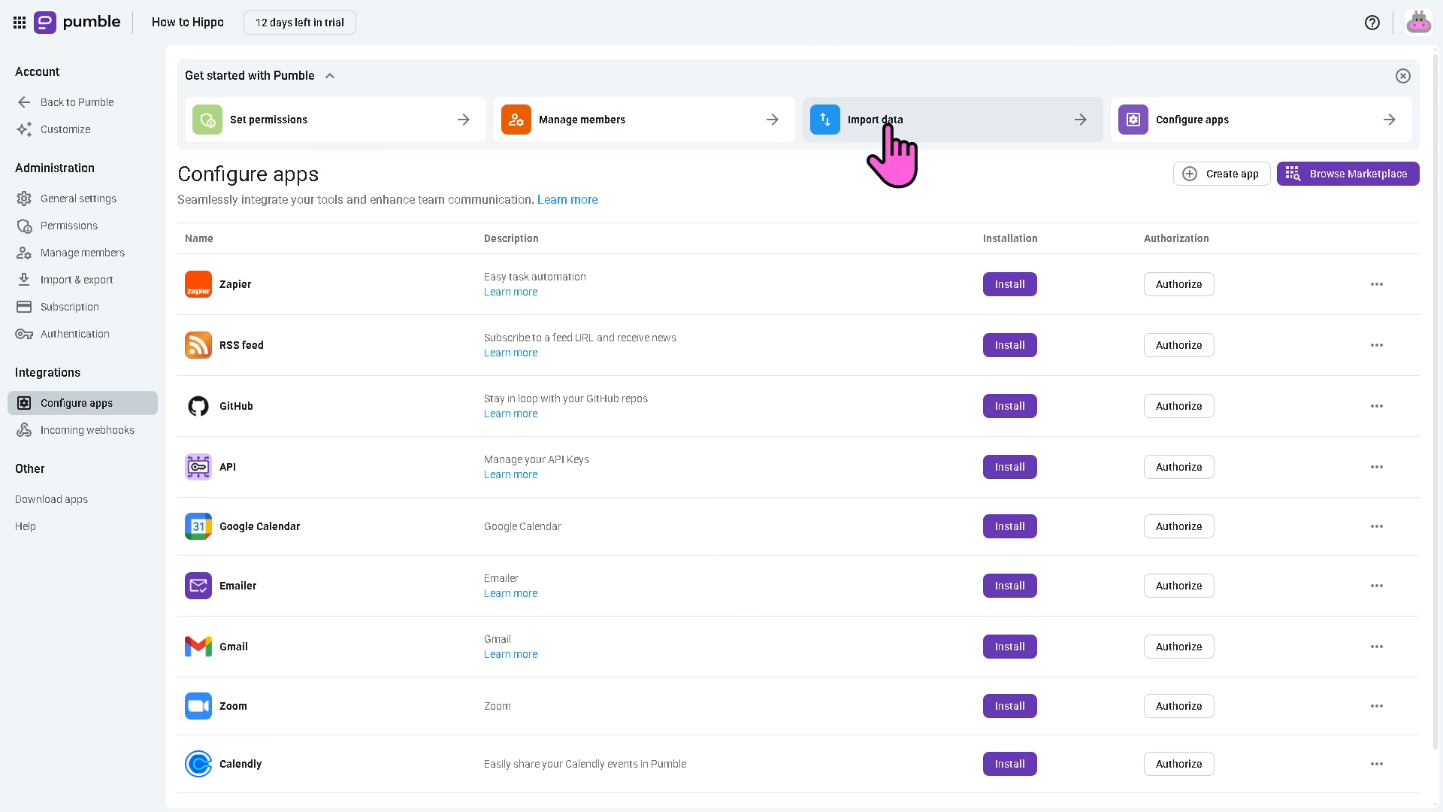
# Step: Open the CAKE.com Marketplace and browse its top add-ons and categories
pyautogui.click(1341, 185)
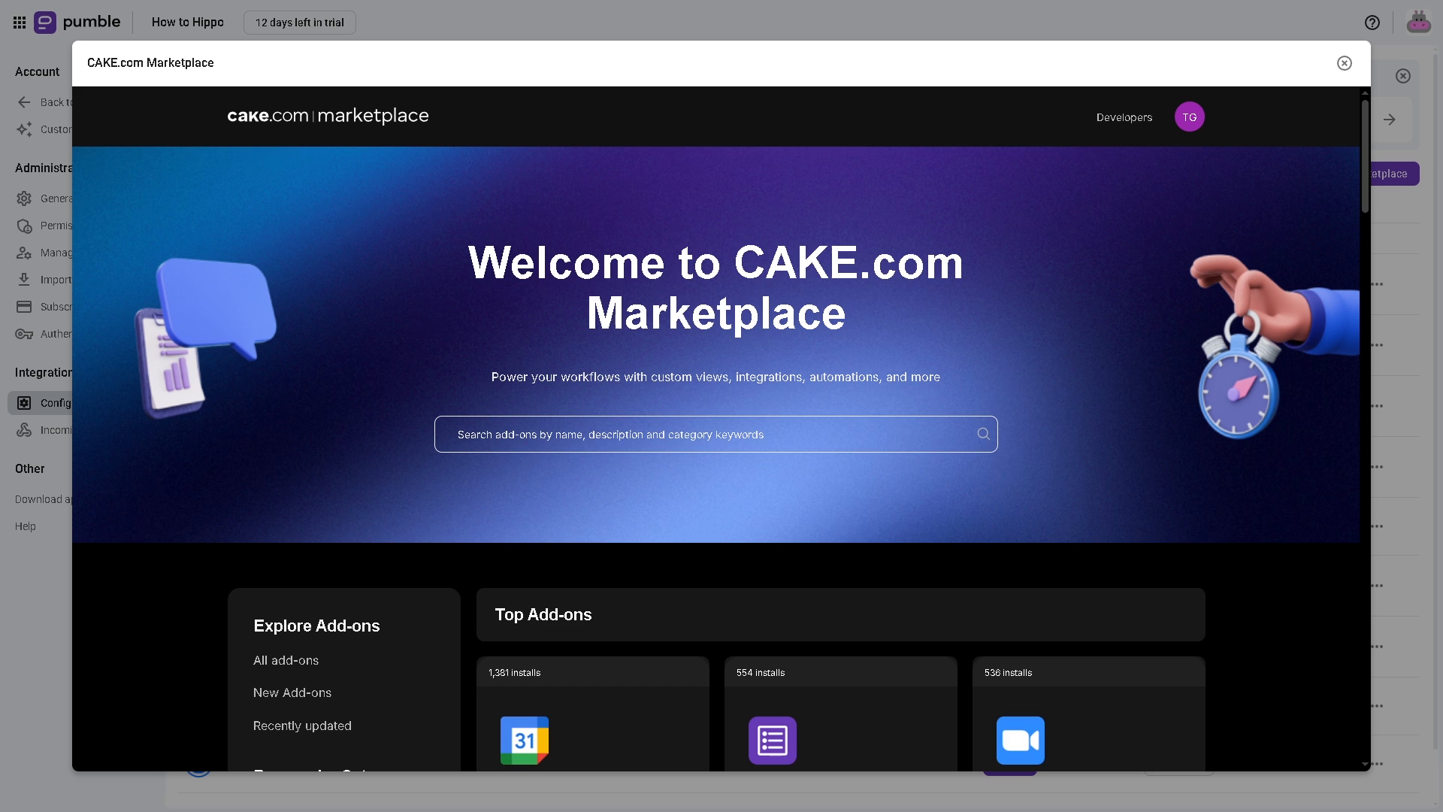
pyautogui.scroll(-2, 930, 472)
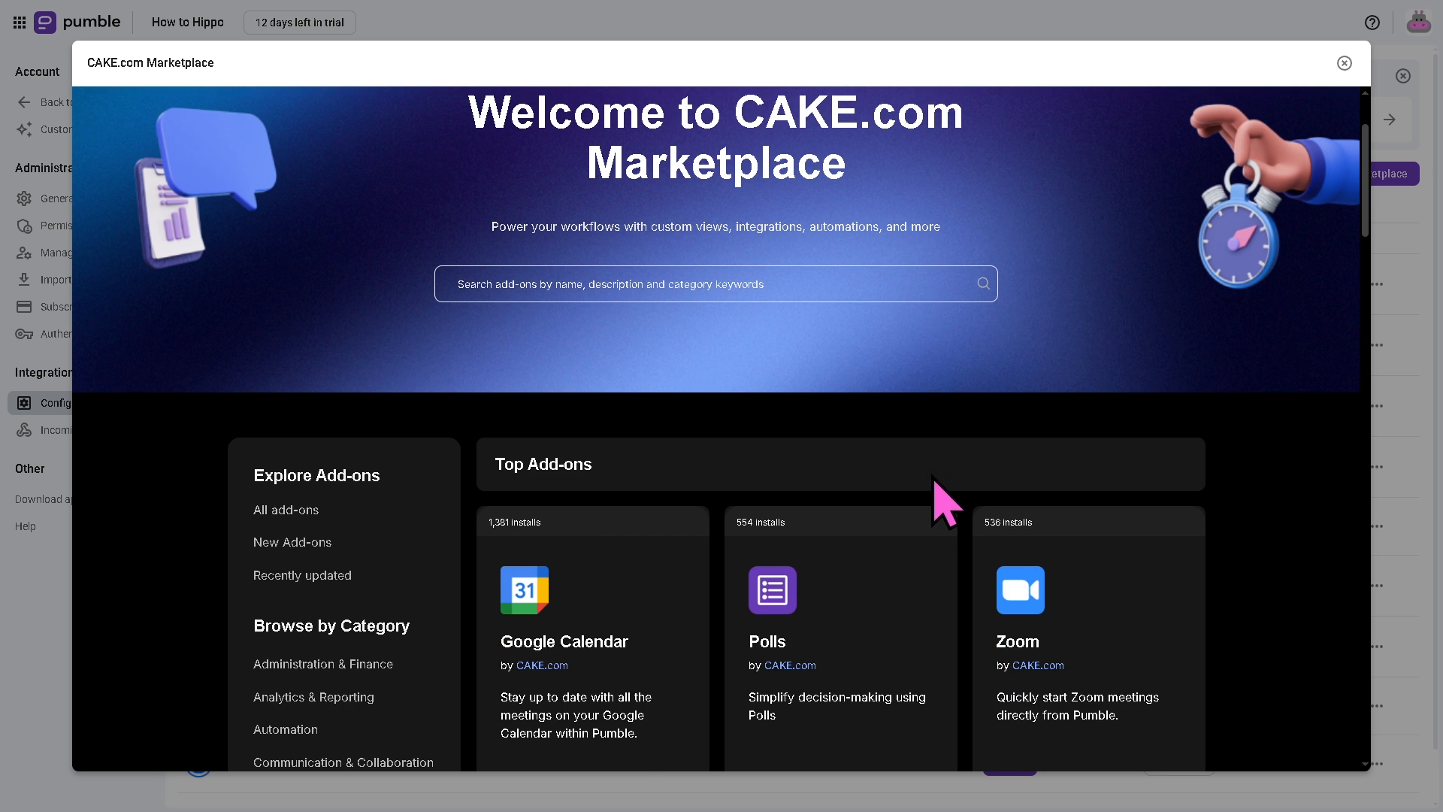
pyautogui.scroll(-1, 977, 496)
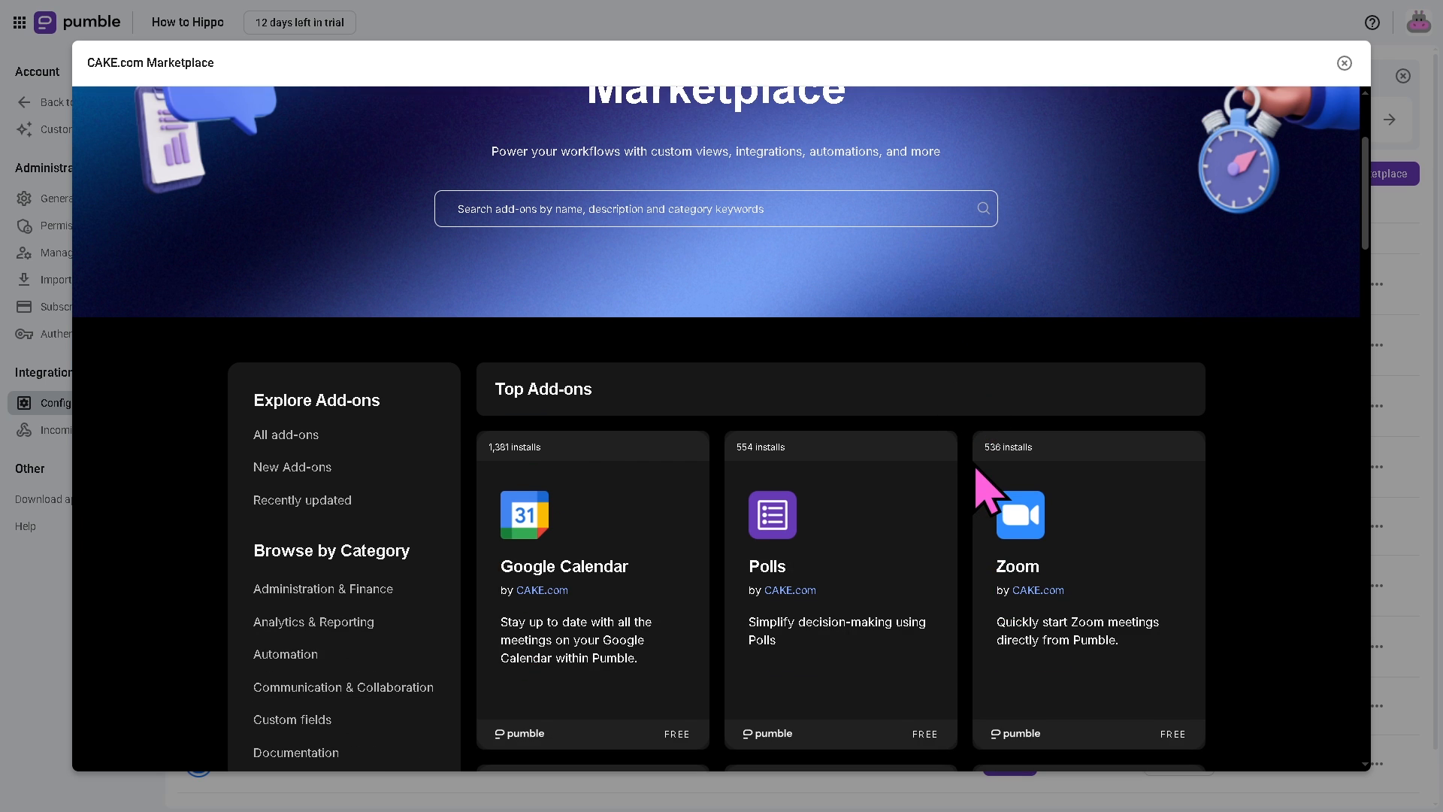
pyautogui.scroll(-2, 1255, 493)
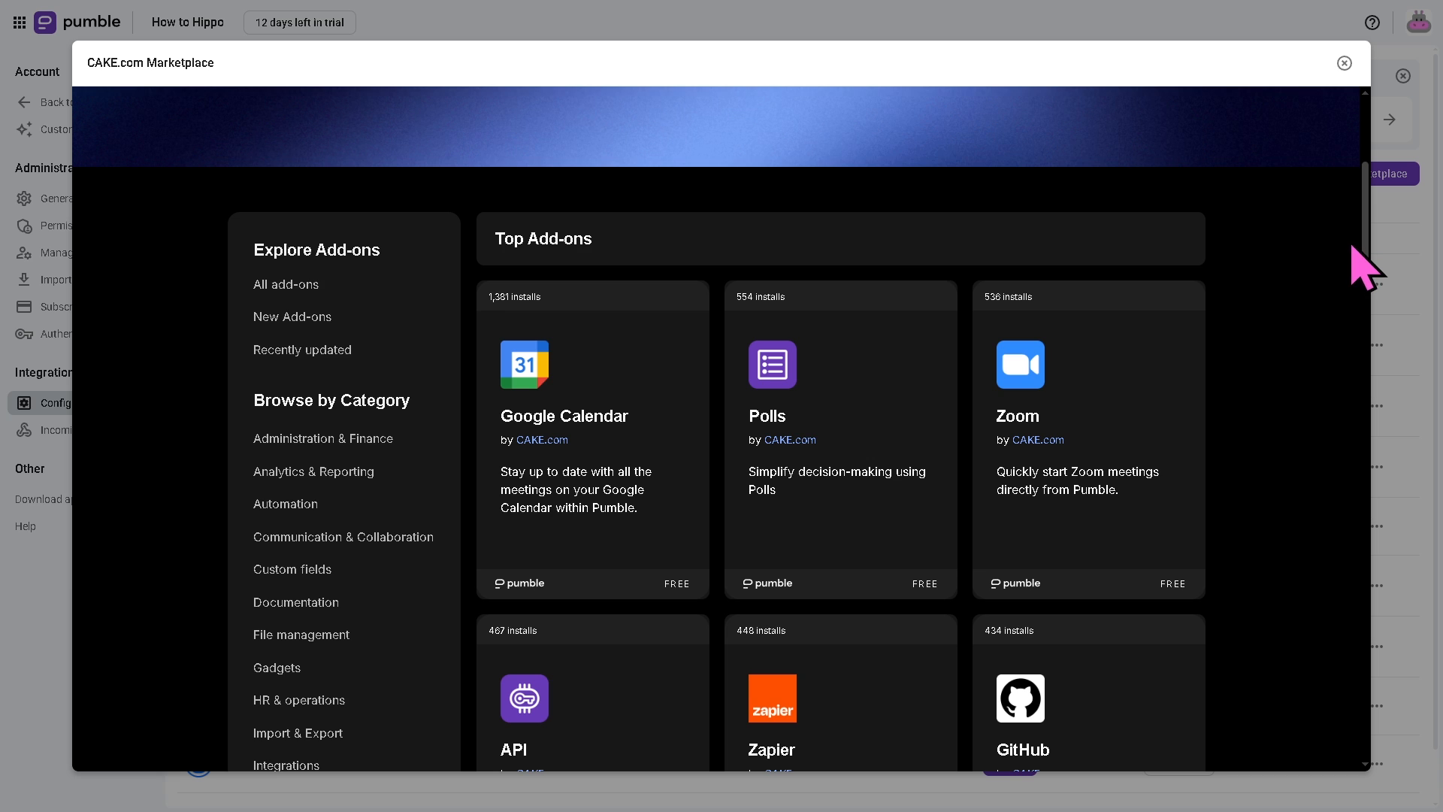
pyautogui.scroll(-5, 1361, 263)
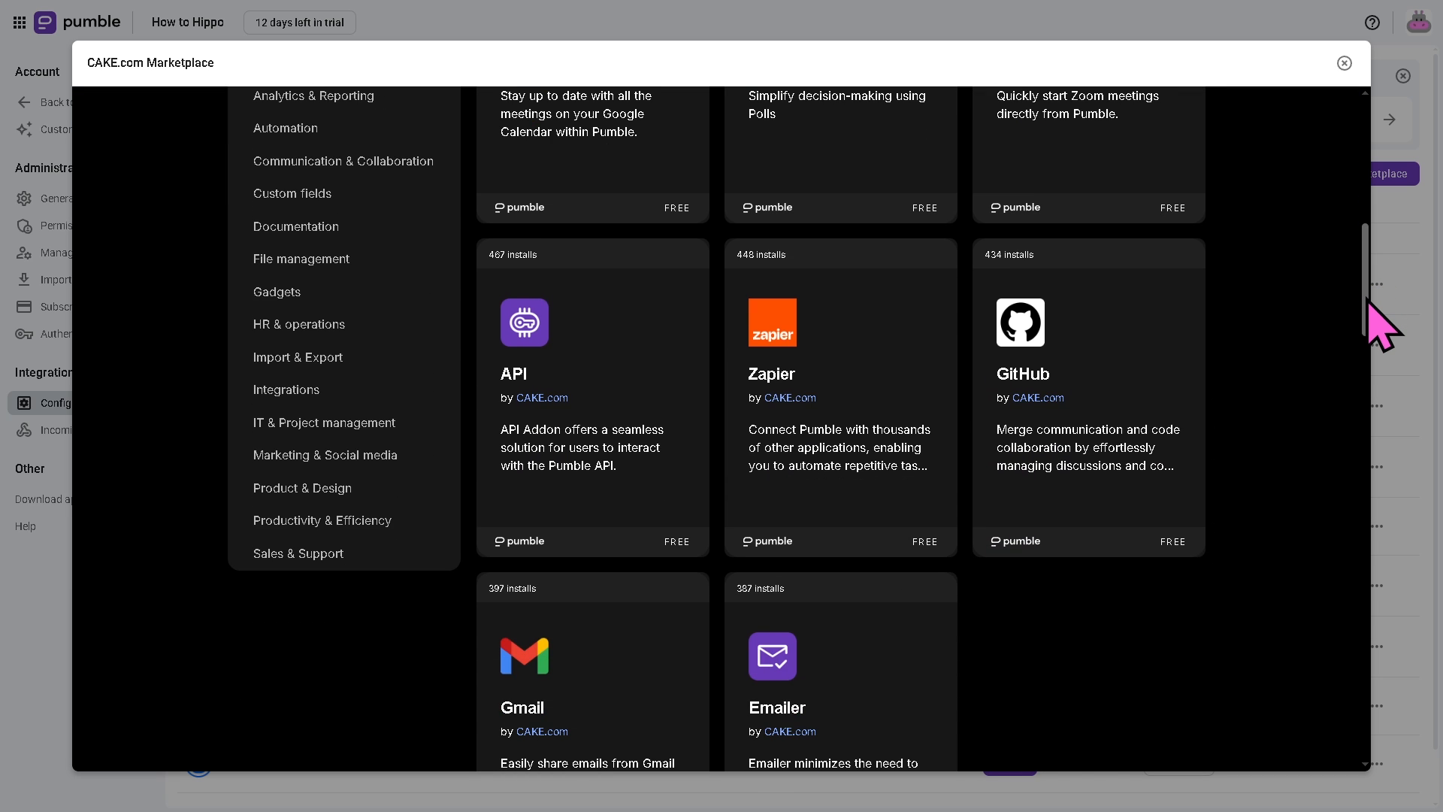
pyautogui.moveTo(1367, 300); pyautogui.dragTo(1427, 702)
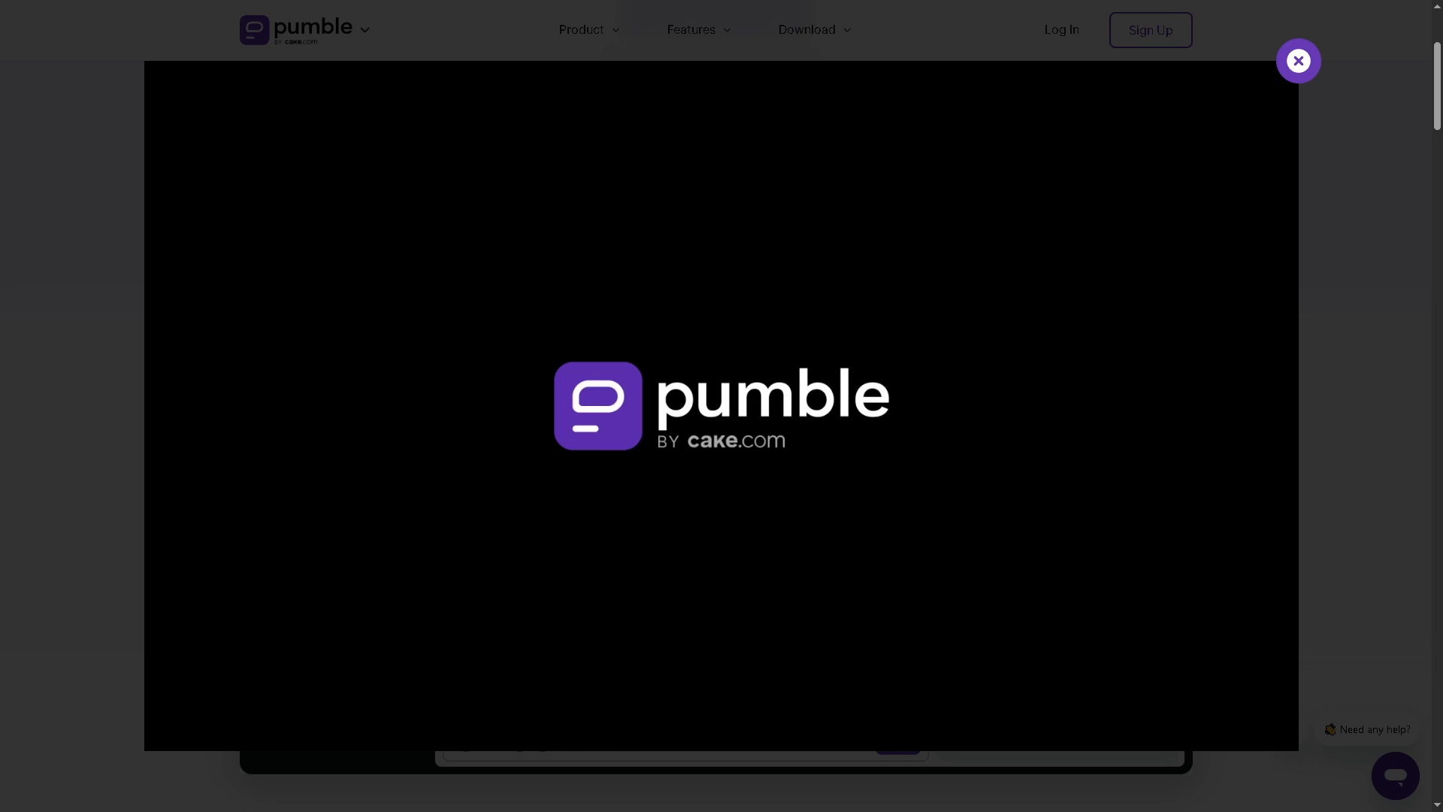